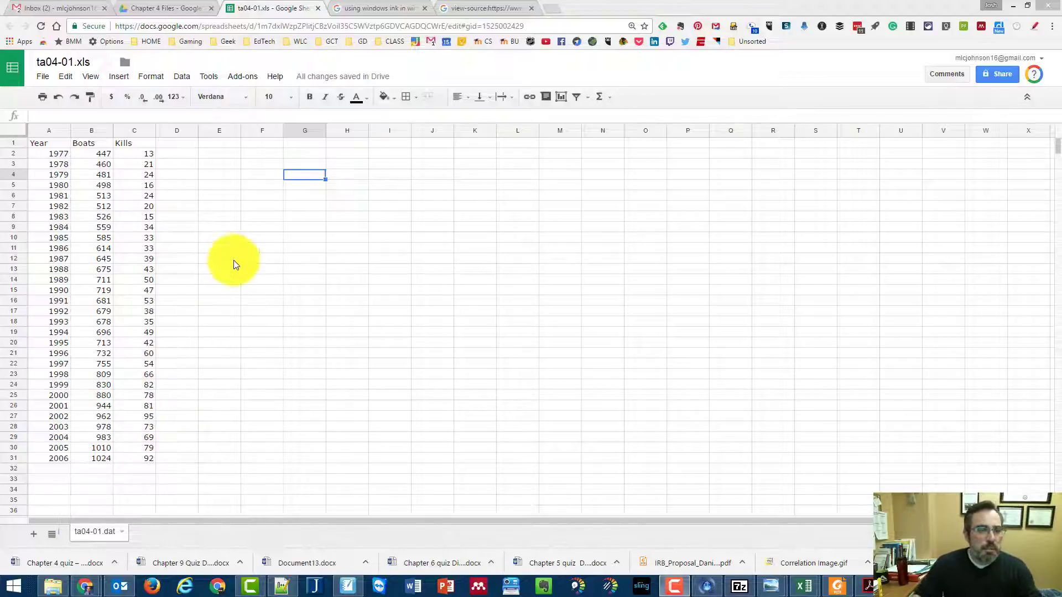
# Start a new chart from the Year and Boats data with headers in A1:B31
pyautogui.click(250, 241)
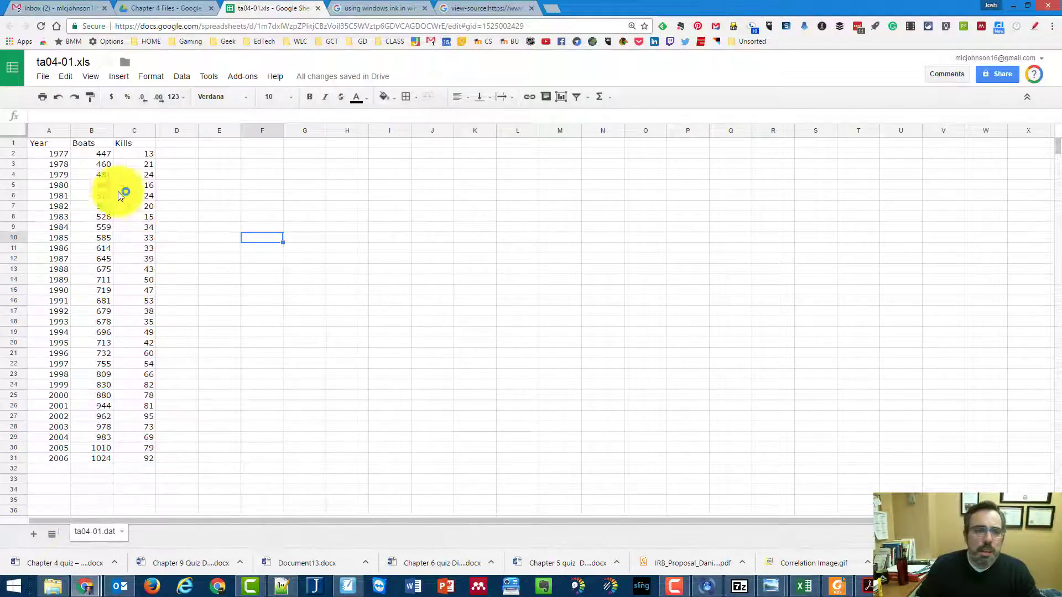
pyautogui.click(66, 152)
pyautogui.moveTo(66, 152); pyautogui.dragTo(81, 455)
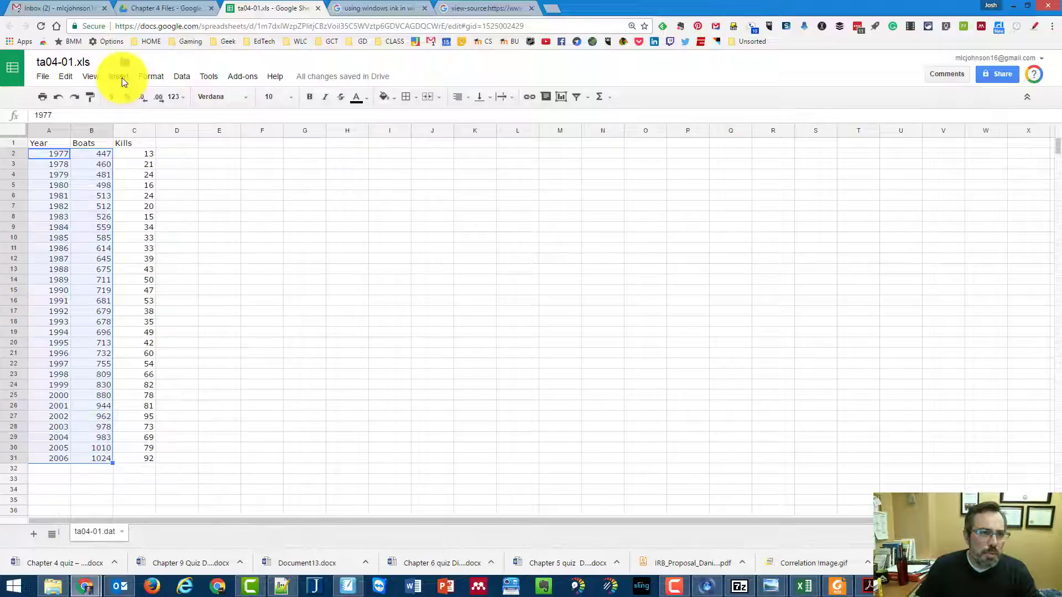
pyautogui.moveTo(45, 145); pyautogui.dragTo(95, 458)
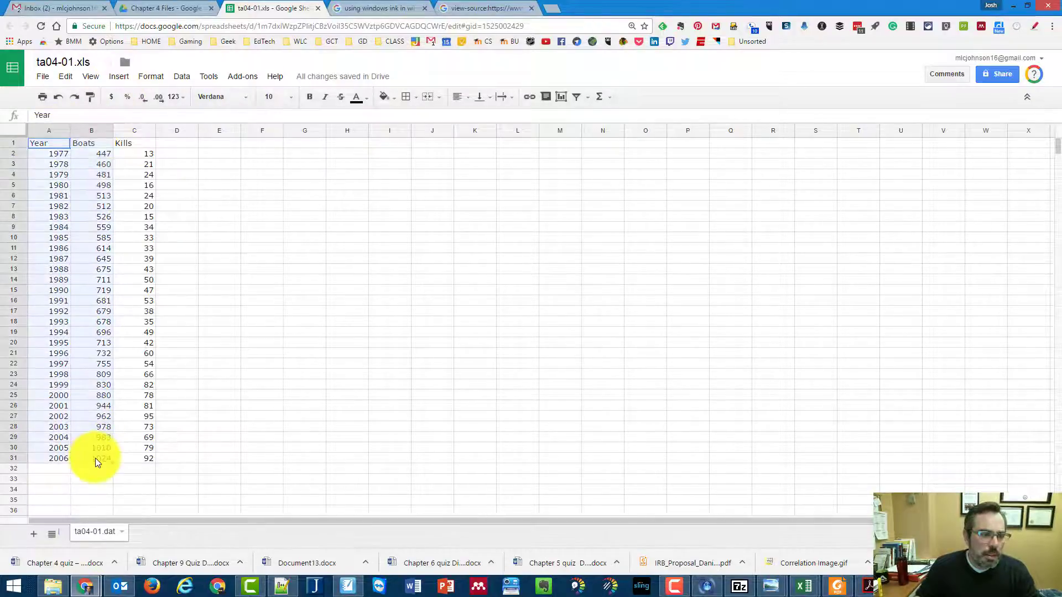
pyautogui.click(127, 75)
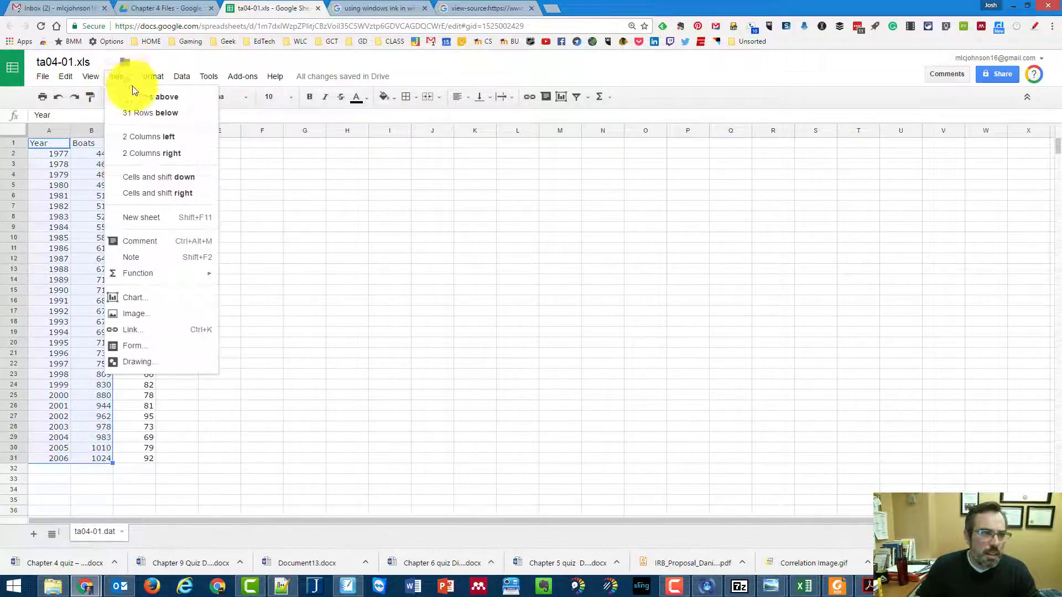
pyautogui.click(146, 301)
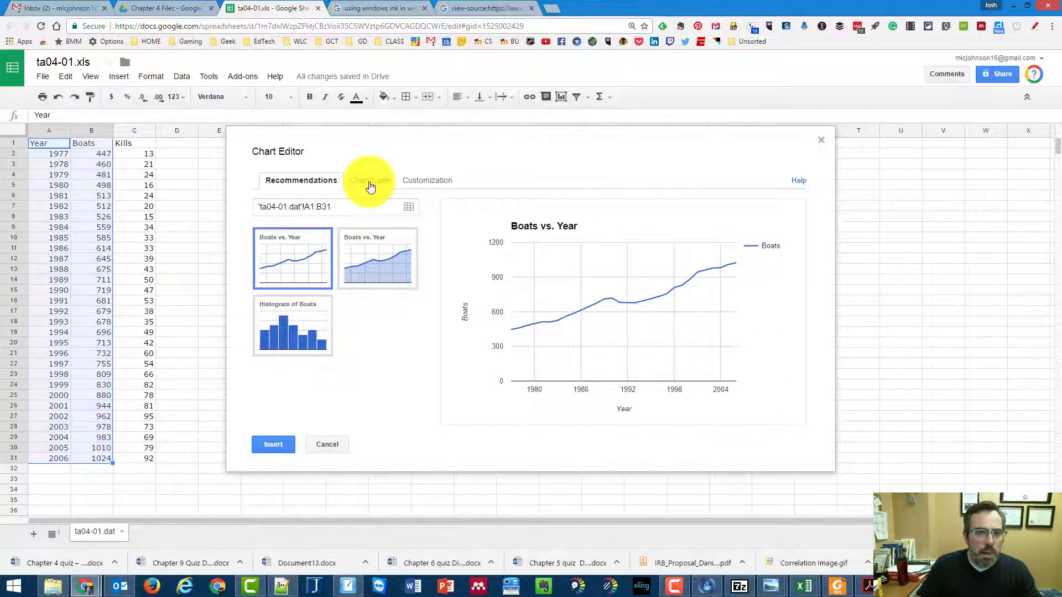
# Insert the Boats vs. Year chart as a scatter chart and place it beside the data, clear of columns A to C
pyautogui.click(370, 184)
pyautogui.scroll(-6, 347, 321)
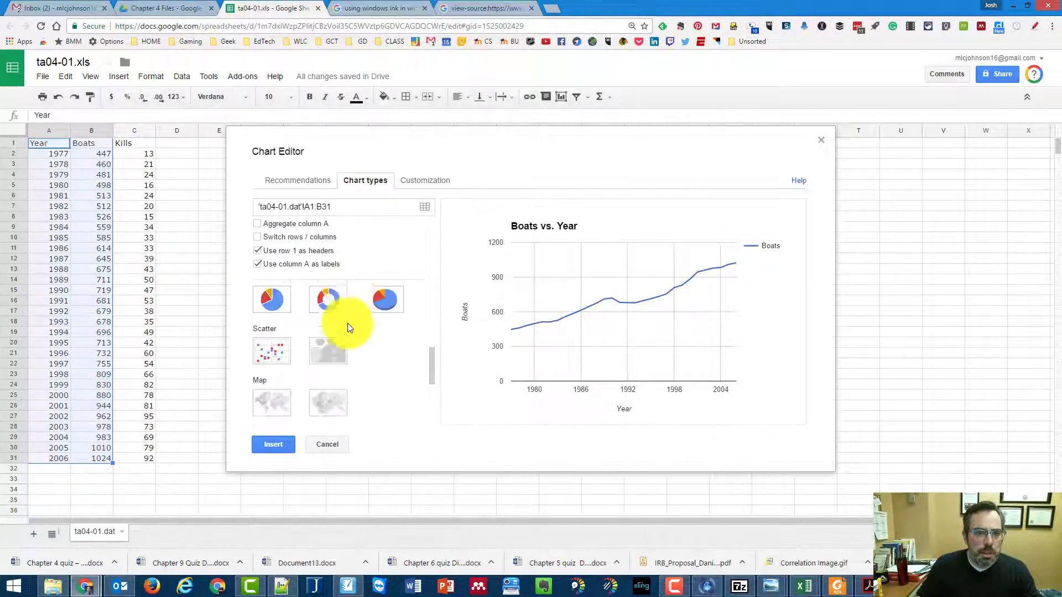
pyautogui.scroll(5, 347, 323)
pyautogui.scroll(-1, 287, 407)
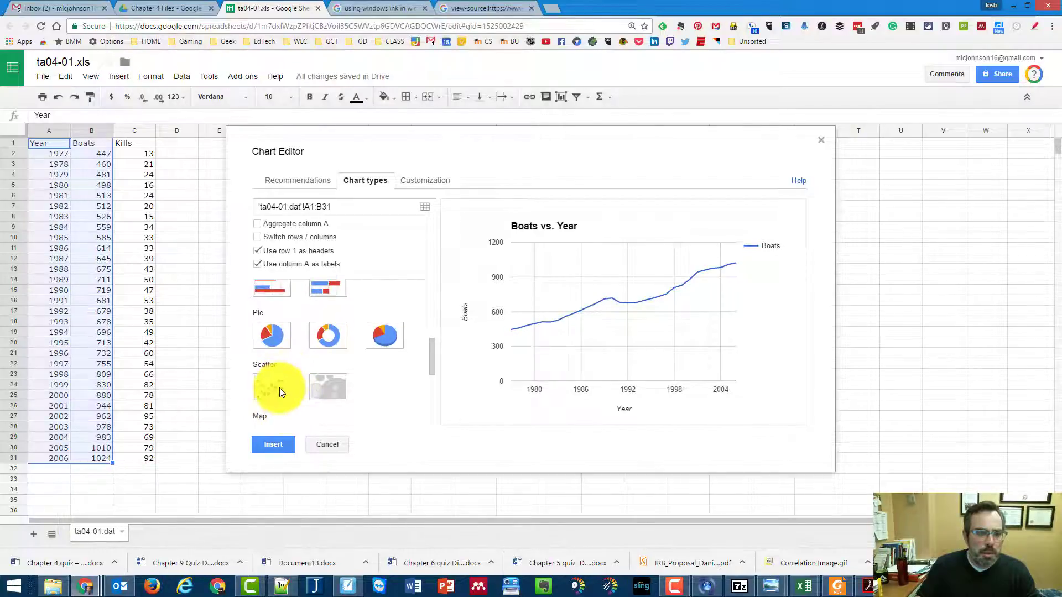
pyautogui.click(279, 388)
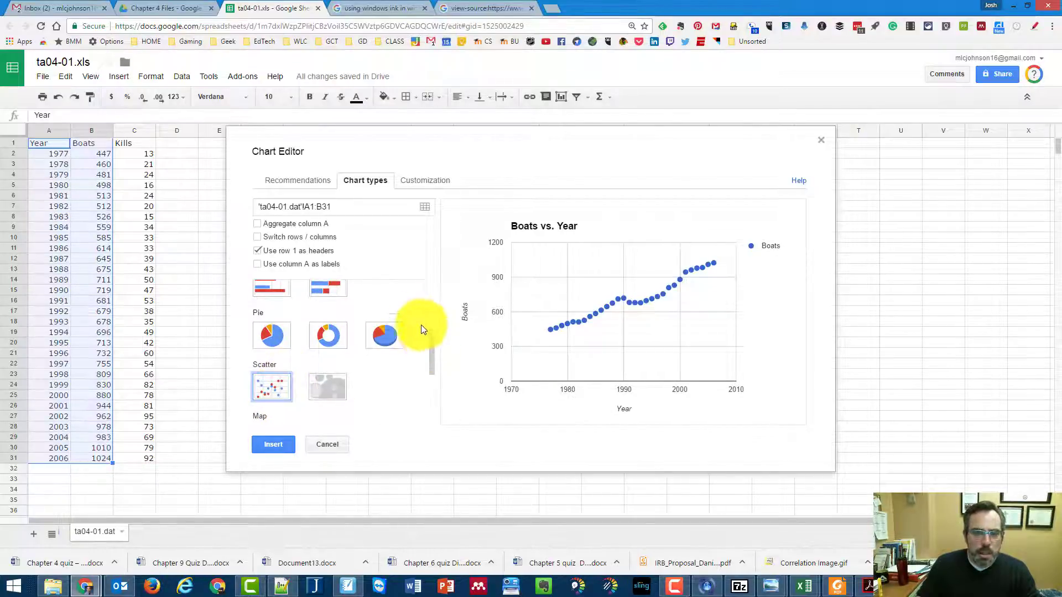
pyautogui.click(273, 444)
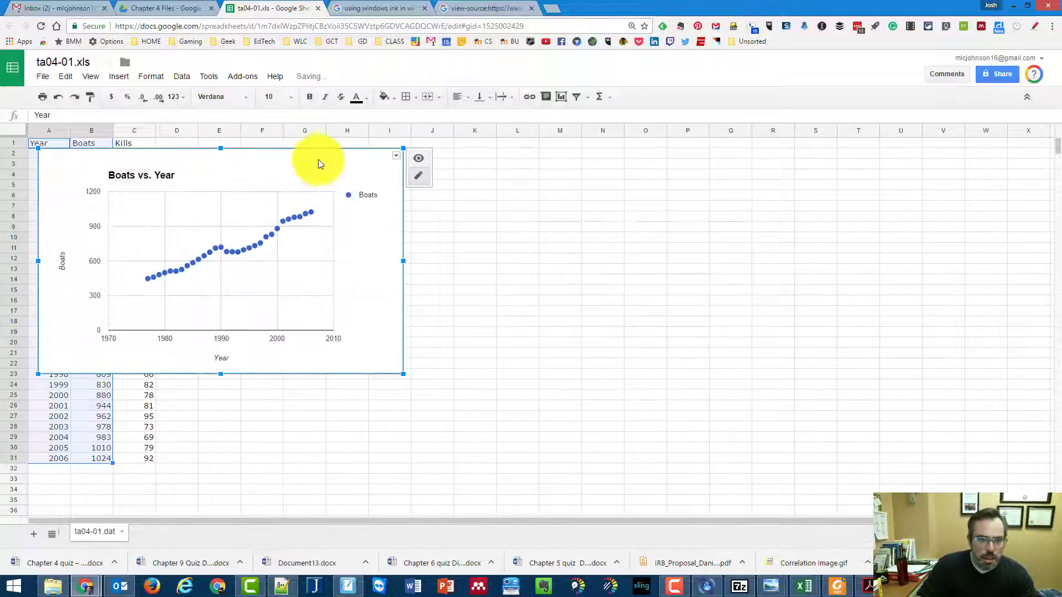
pyautogui.moveTo(360, 158); pyautogui.dragTo(487, 163)
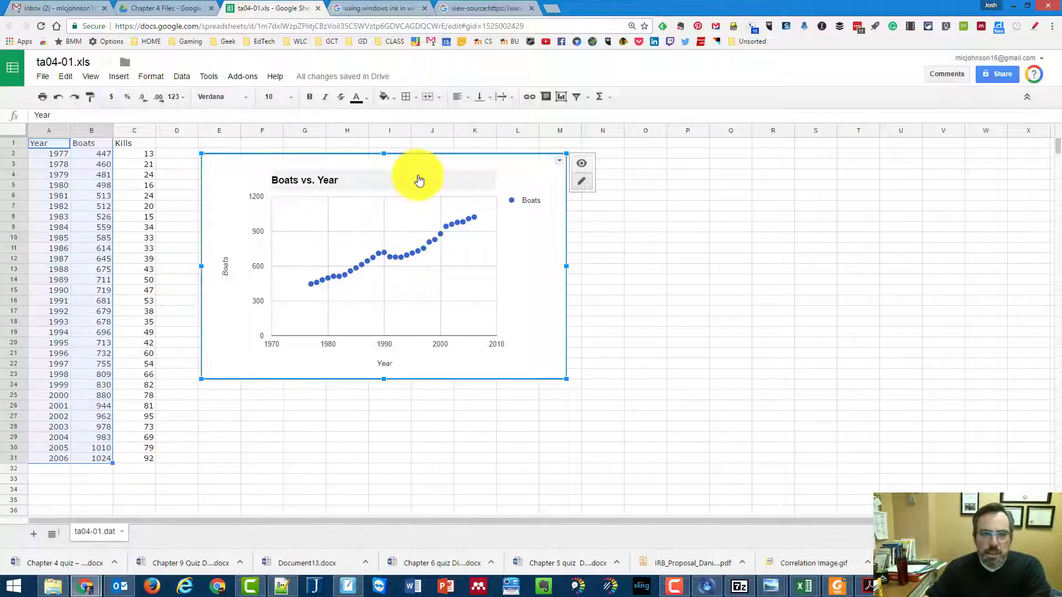
# Select the non-adjacent Year and Kills columns together, including their headers, as A1:A31 and C1:C31
pyautogui.click(646, 239)
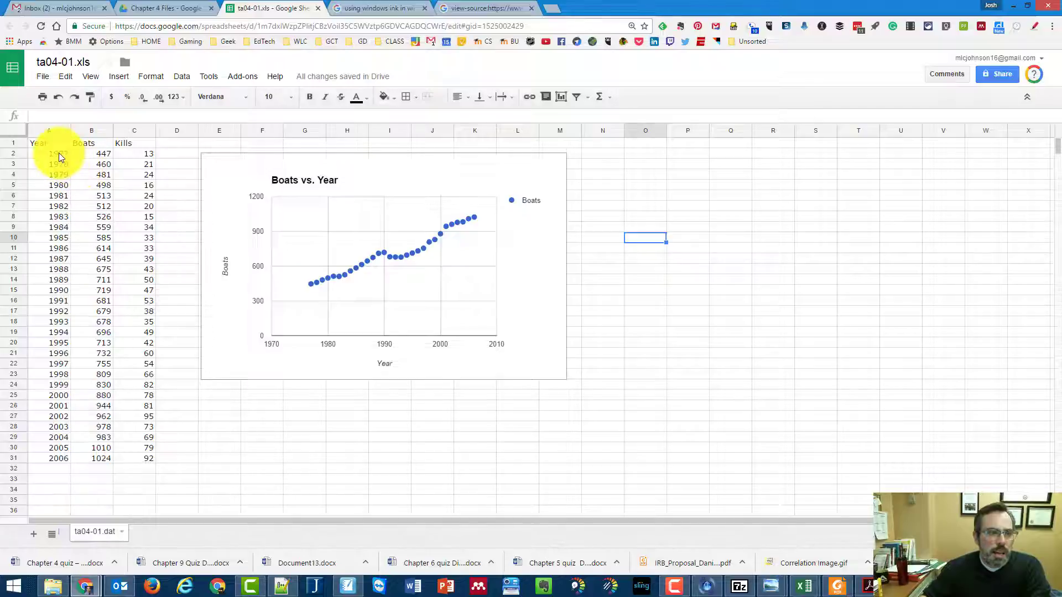
pyautogui.moveTo(59, 154); pyautogui.dragTo(65, 457)
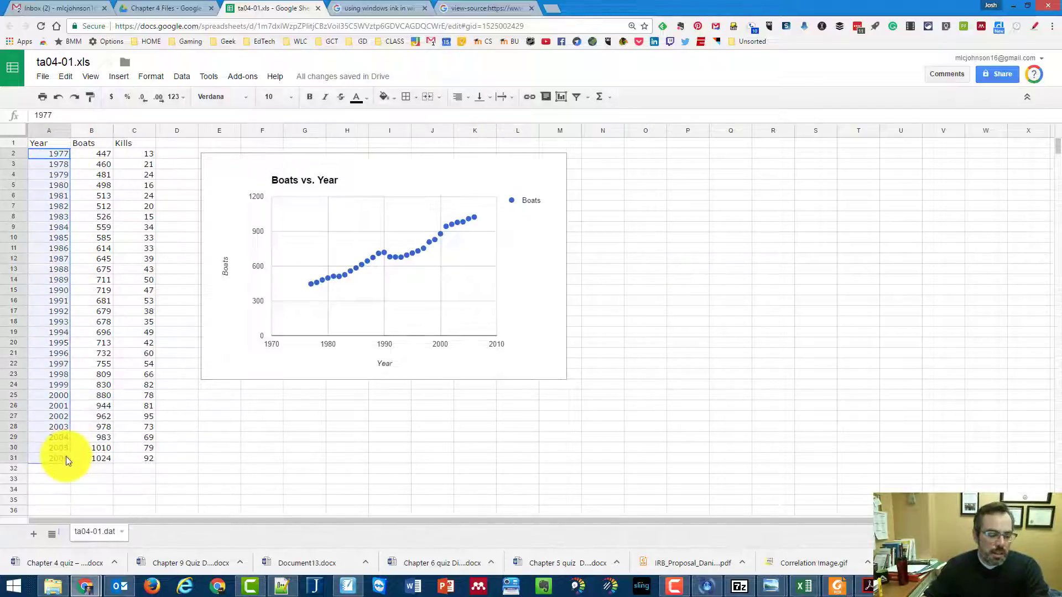
pyautogui.keyDown('ctrl'); pyautogui.moveTo(151, 153); pyautogui.dragTo(154, 460); pyautogui.keyUp('ctrl')
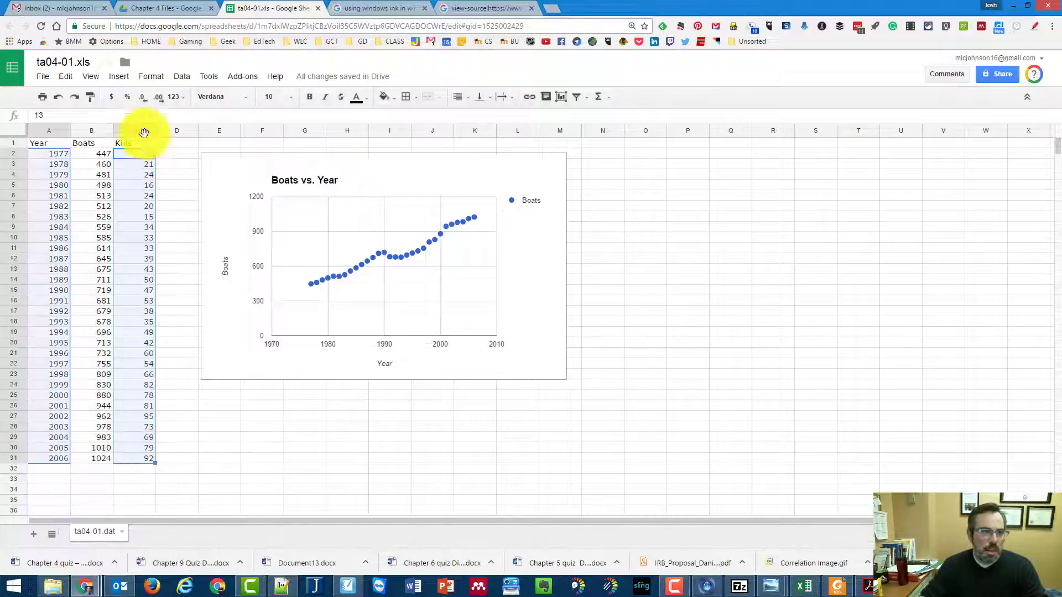
pyautogui.moveTo(47, 145); pyautogui.dragTo(52, 458)
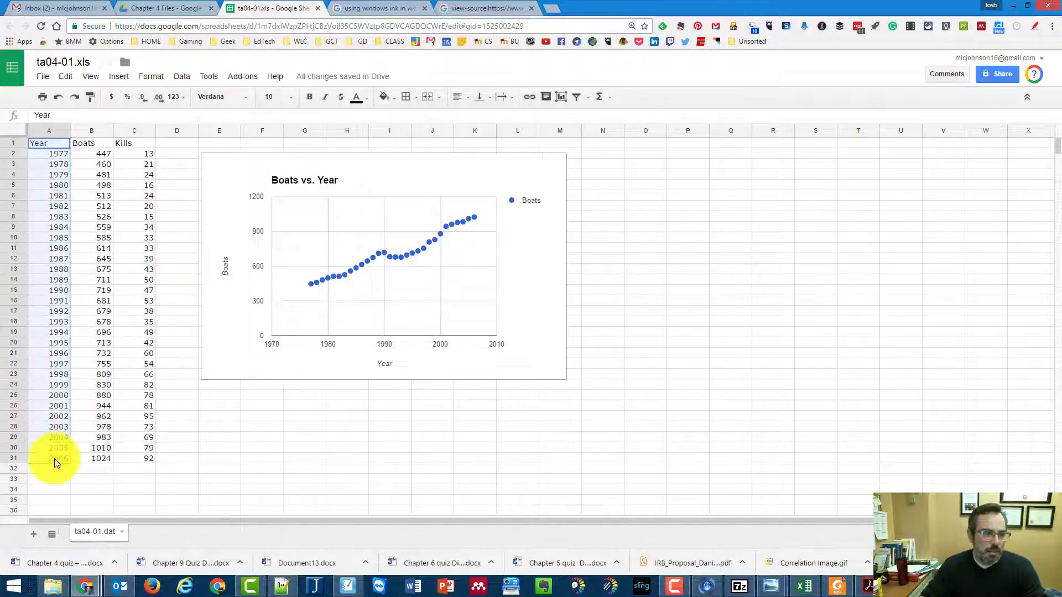
pyautogui.keyDown('ctrl'); pyautogui.moveTo(138, 146); pyautogui.dragTo(147, 457); pyautogui.keyUp('ctrl')
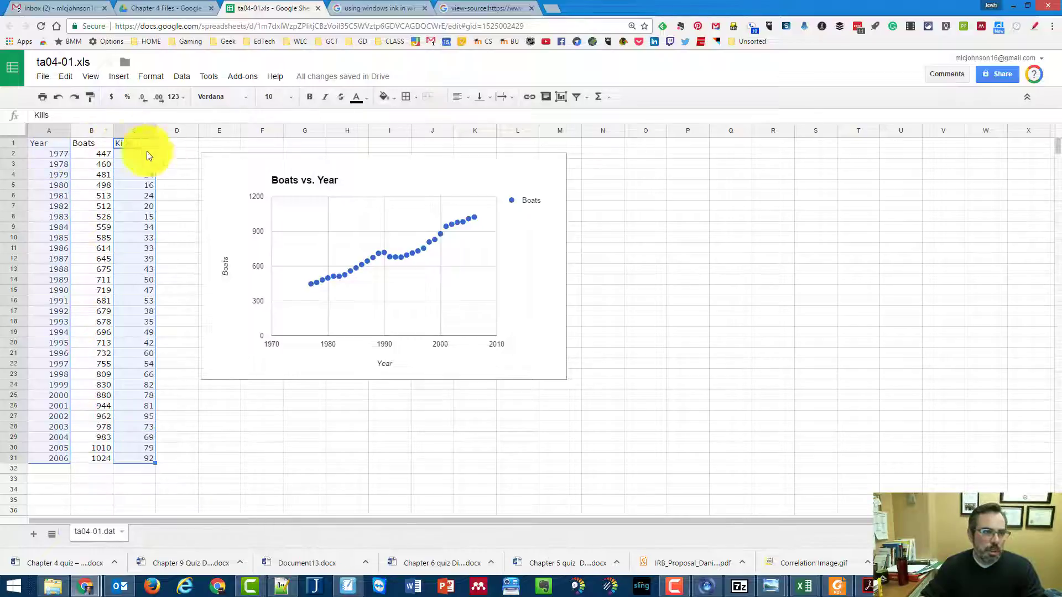
# Add separate blocks of blank cells in columns D, E, H and J to the current selection
pyautogui.keyDown('ctrl'); pyautogui.moveTo(177, 154); pyautogui.dragTo(185, 277); pyautogui.keyUp('ctrl')
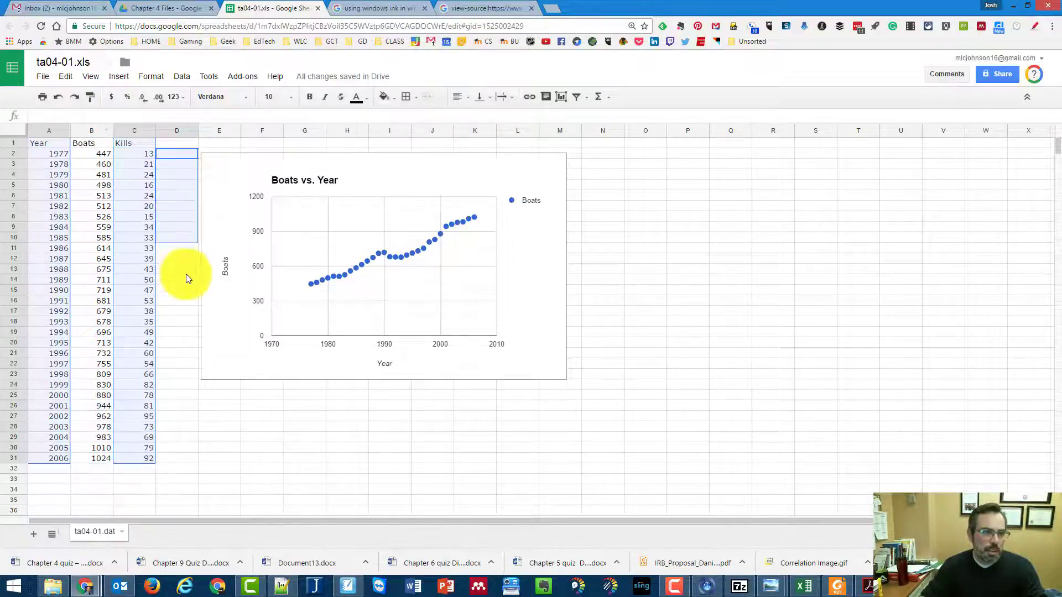
pyautogui.keyDown('ctrl'); pyautogui.moveTo(219, 408); pyautogui.dragTo(221, 438); pyautogui.keyUp('ctrl')
pyautogui.keyDown('ctrl'); pyautogui.moveTo(342, 426); pyautogui.dragTo(338, 454); pyautogui.keyUp('ctrl')
pyautogui.keyDown('ctrl'); pyautogui.moveTo(432, 426); pyautogui.dragTo(431, 461); pyautogui.keyUp('ctrl')
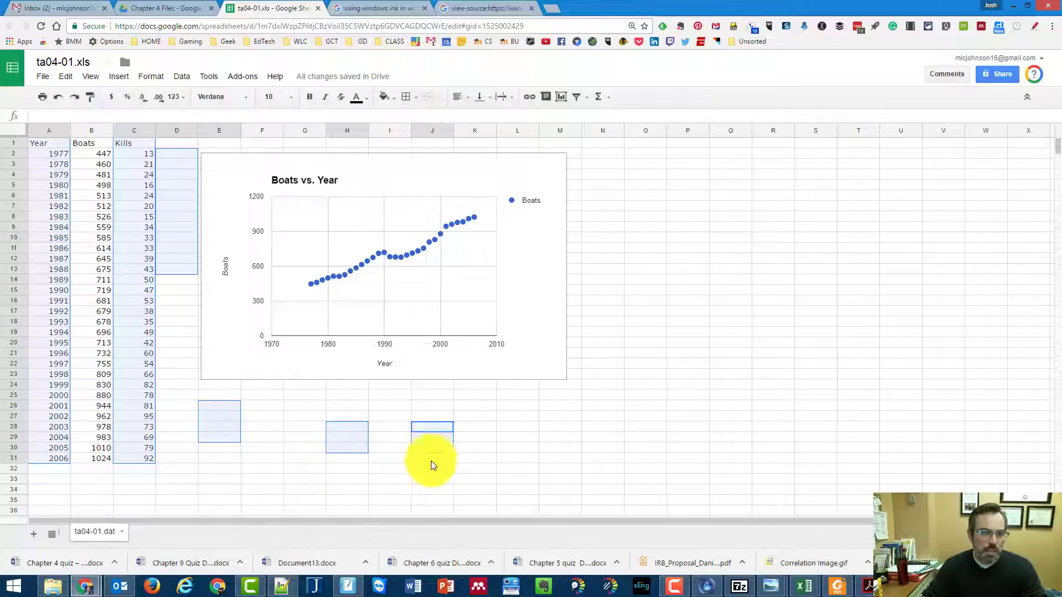
# Insert a scatter chart of Kills by Year from A1:A31 and C1:C31 and place it beside the Boats vs. Year chart
pyautogui.moveTo(61, 146); pyautogui.dragTo(55, 459)
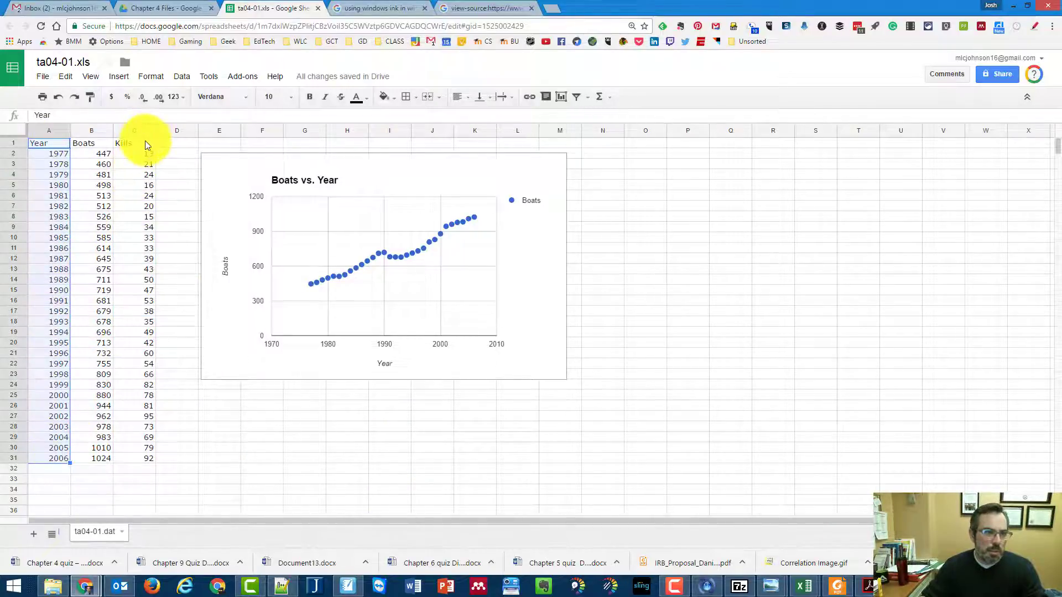
pyautogui.keyDown('ctrl'); pyautogui.moveTo(145, 141); pyautogui.dragTo(142, 456); pyautogui.keyUp('ctrl')
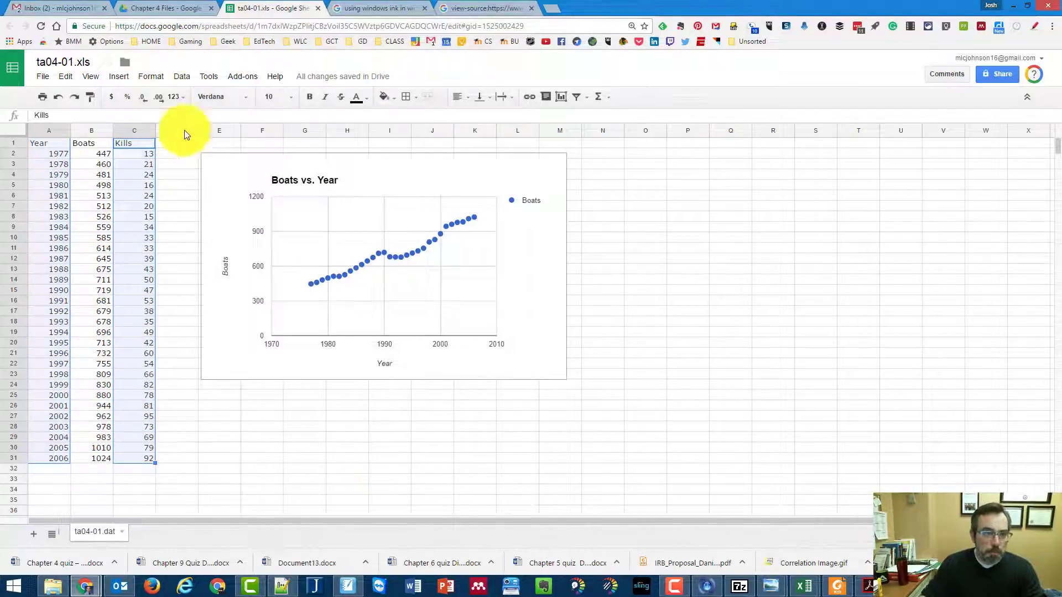
pyautogui.click(124, 77)
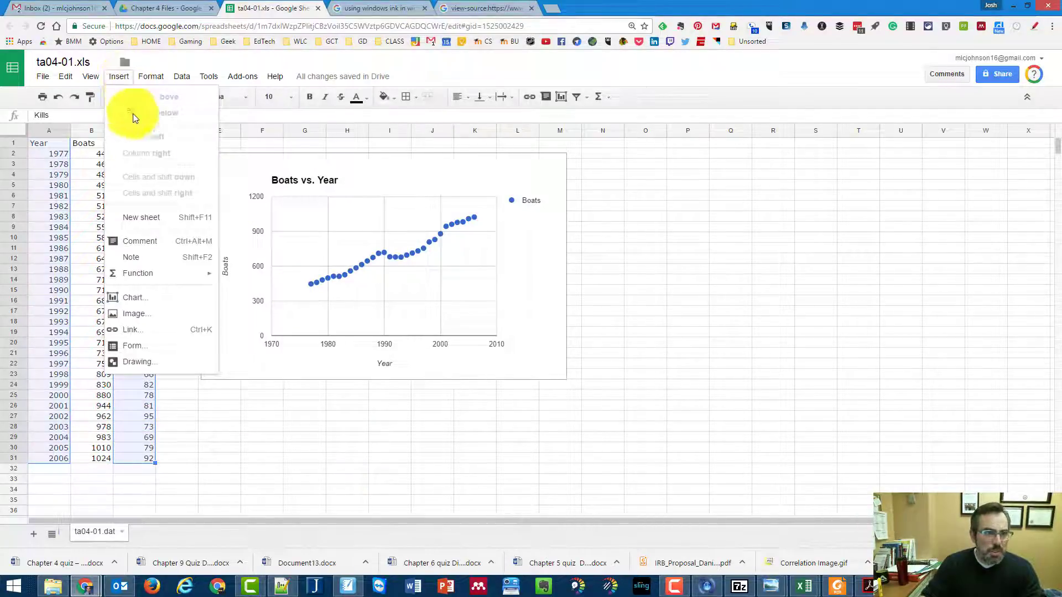
pyautogui.click(145, 298)
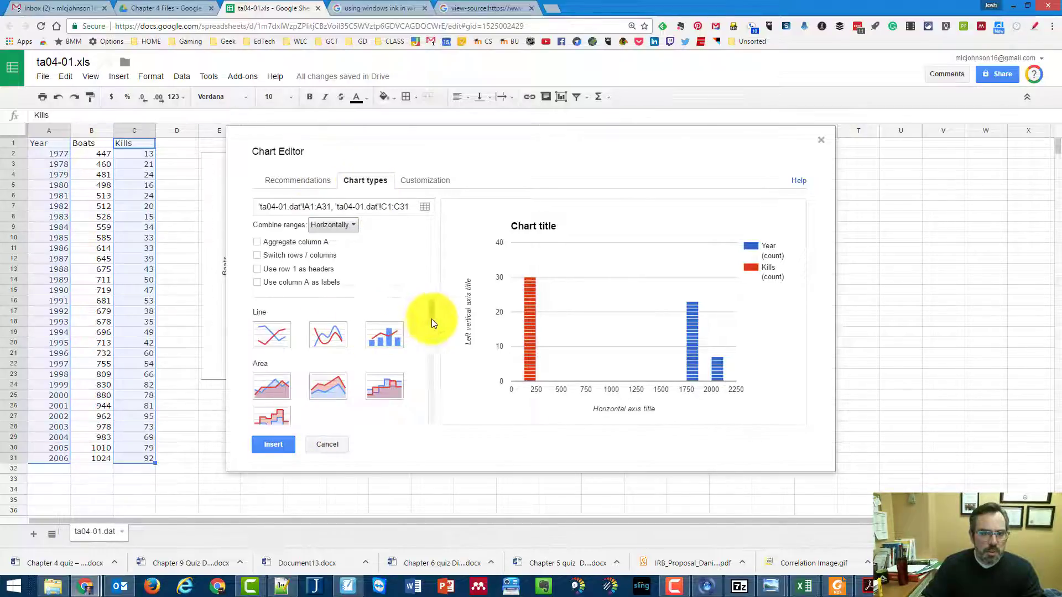
pyautogui.scroll(-1, 423, 376)
pyautogui.scroll(-6, 351, 360)
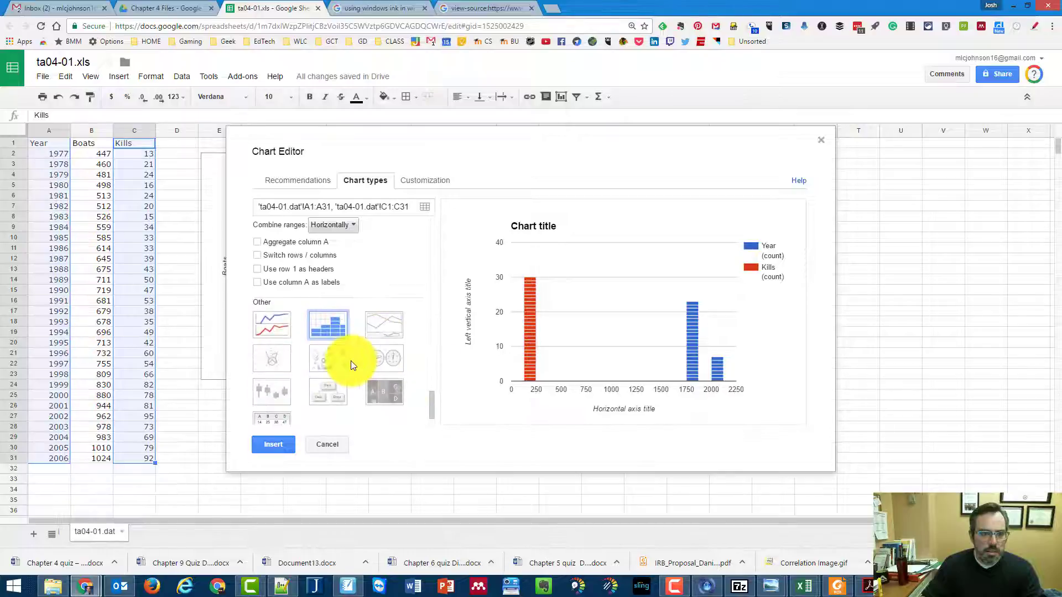
pyautogui.click(272, 330)
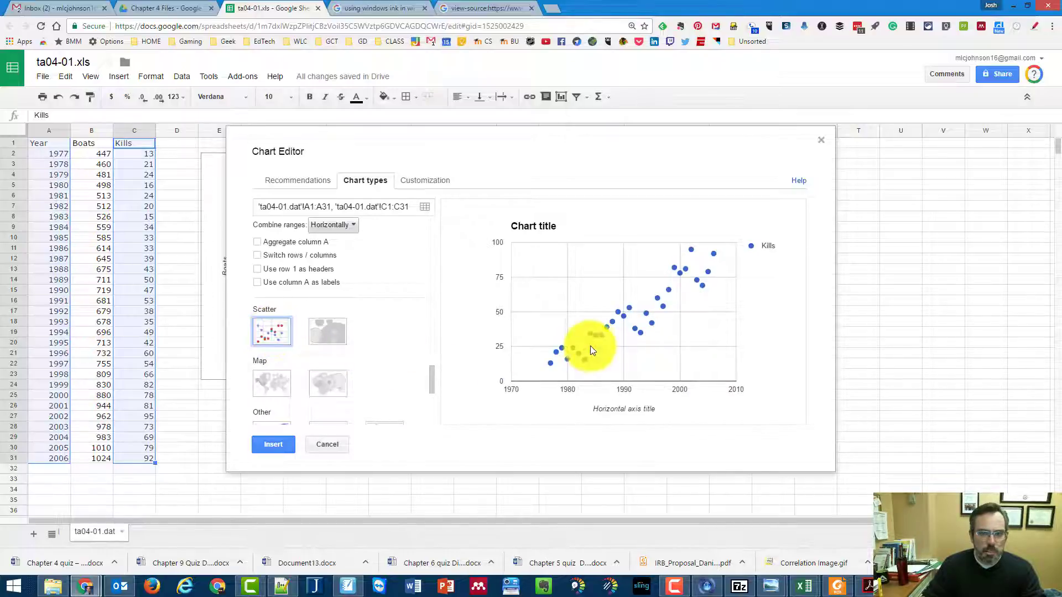
pyautogui.click(282, 446)
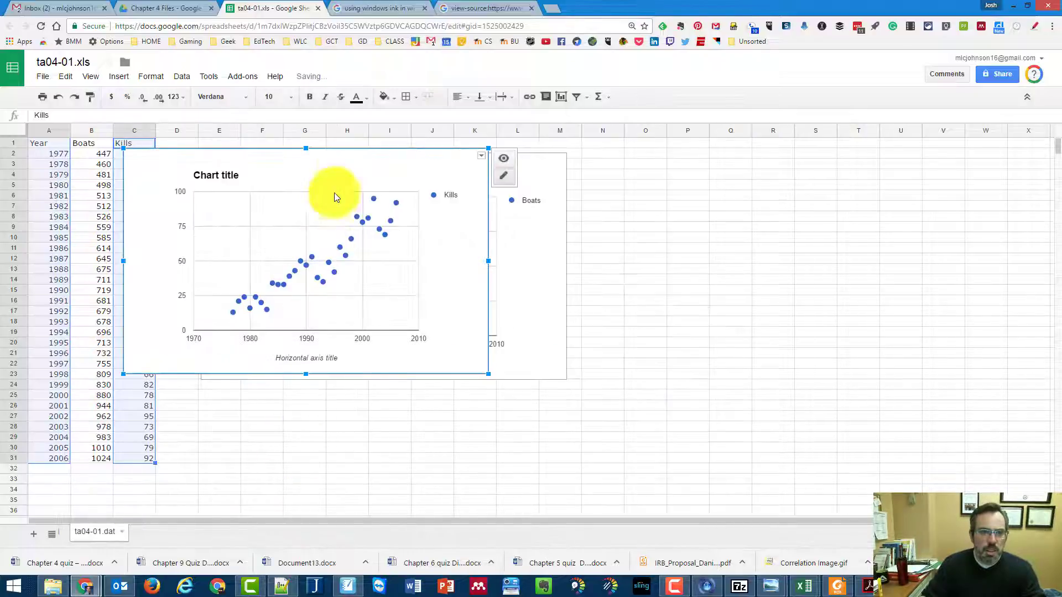
pyautogui.moveTo(363, 161); pyautogui.dragTo(837, 167)
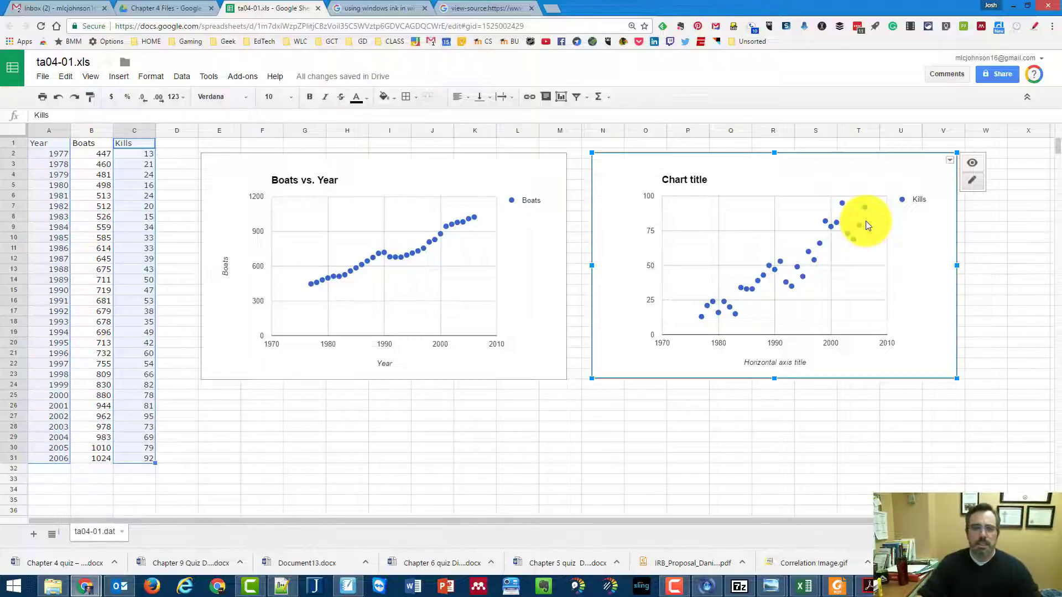
# Delete both scatter charts, Boats vs. Year and the untitled Kills chart, from the sheet
pyautogui.click(556, 175)
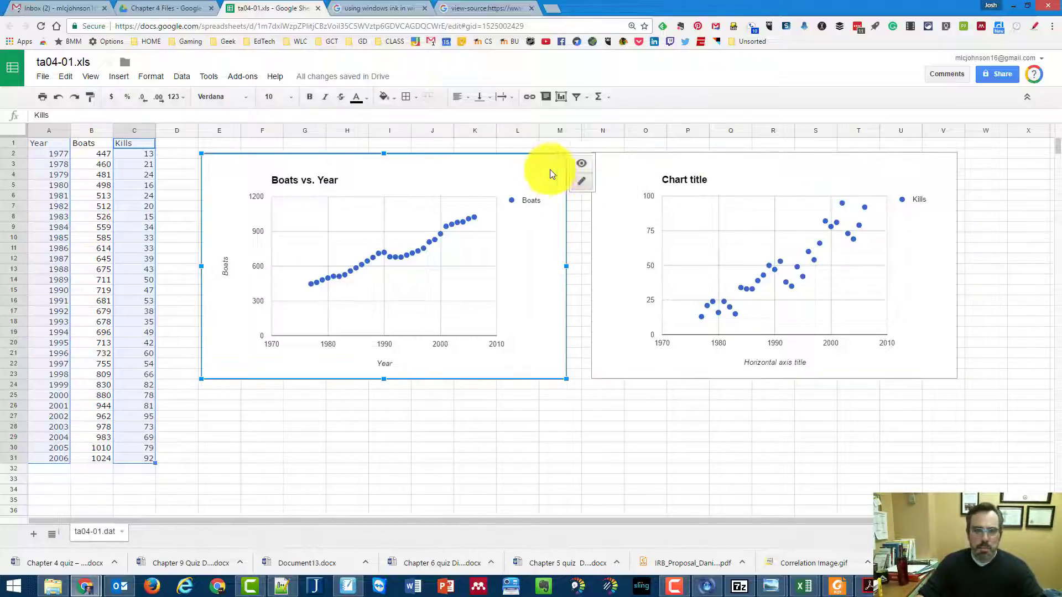
pyautogui.press('Delete')
pyautogui.click(618, 178)
pyautogui.press('Delete')
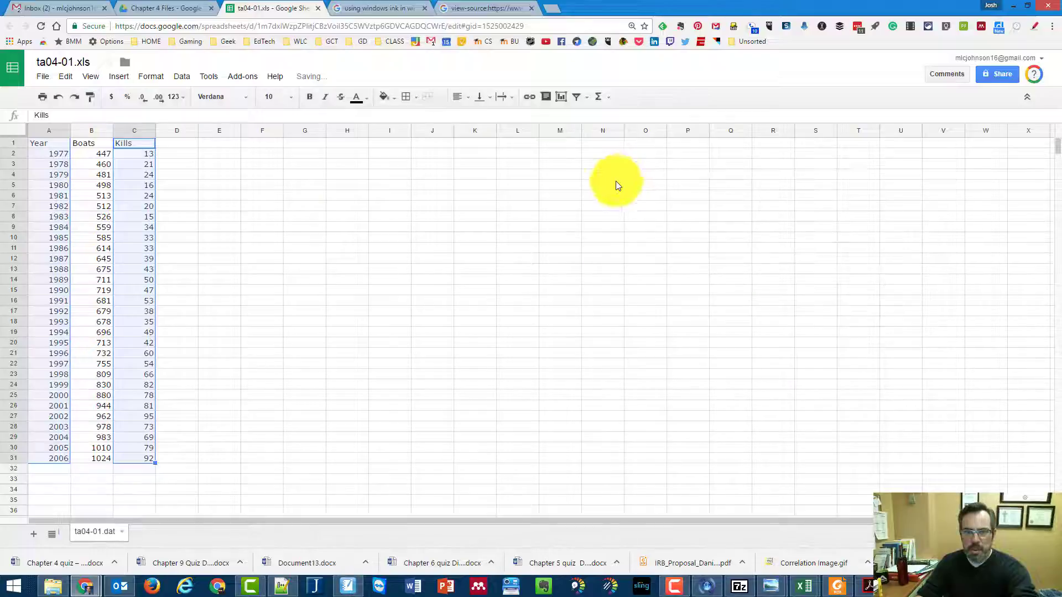
# Insert the recommended Kills vs. Boats scatter chart from B1:C31 and move it away from the data columns
pyautogui.click(264, 237)
pyautogui.moveTo(100, 144); pyautogui.dragTo(131, 460)
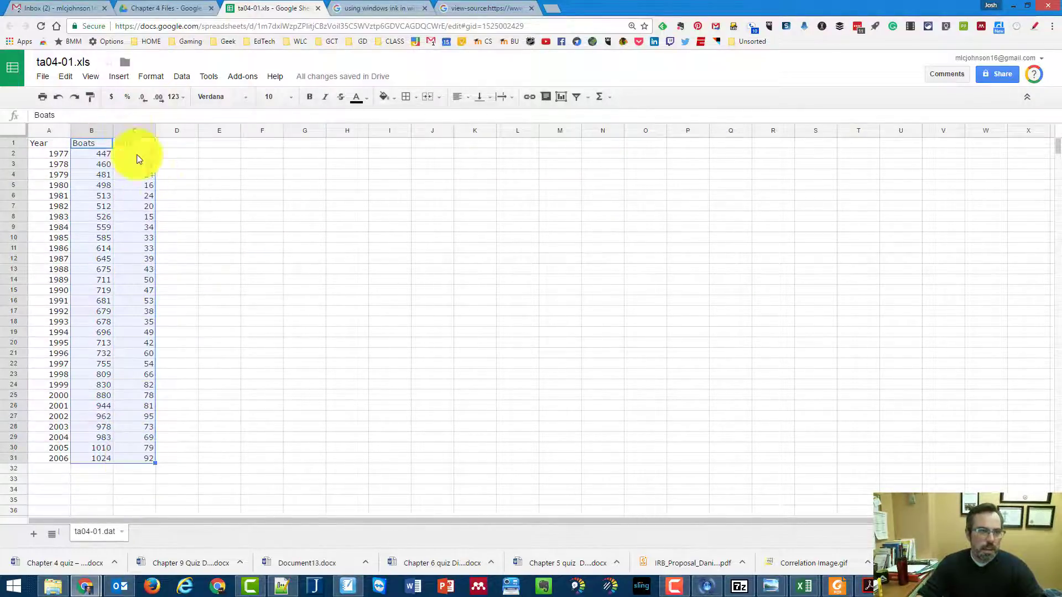
pyautogui.click(121, 78)
pyautogui.click(135, 298)
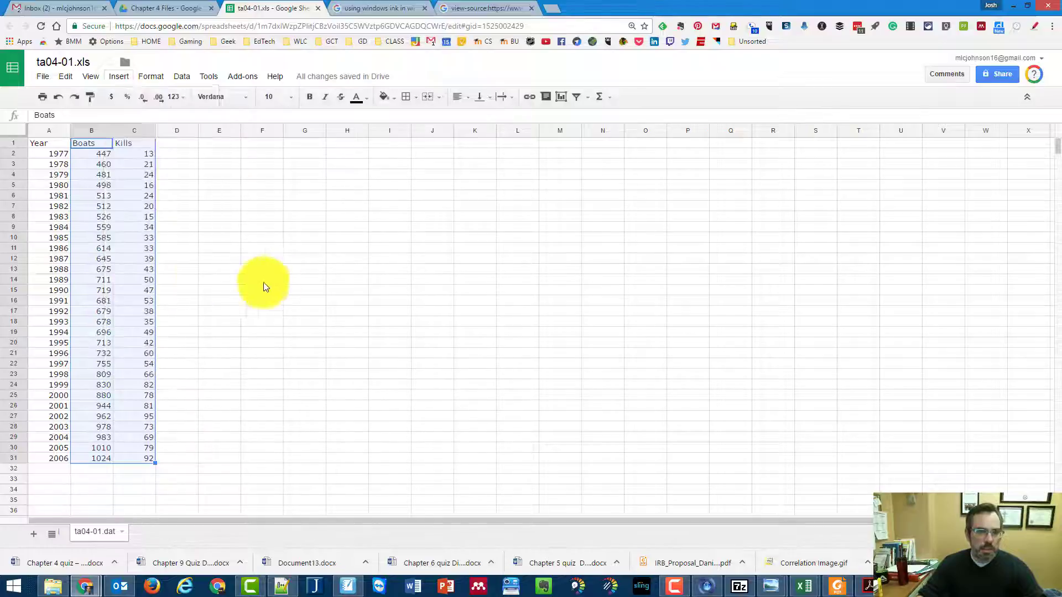
pyautogui.click(388, 268)
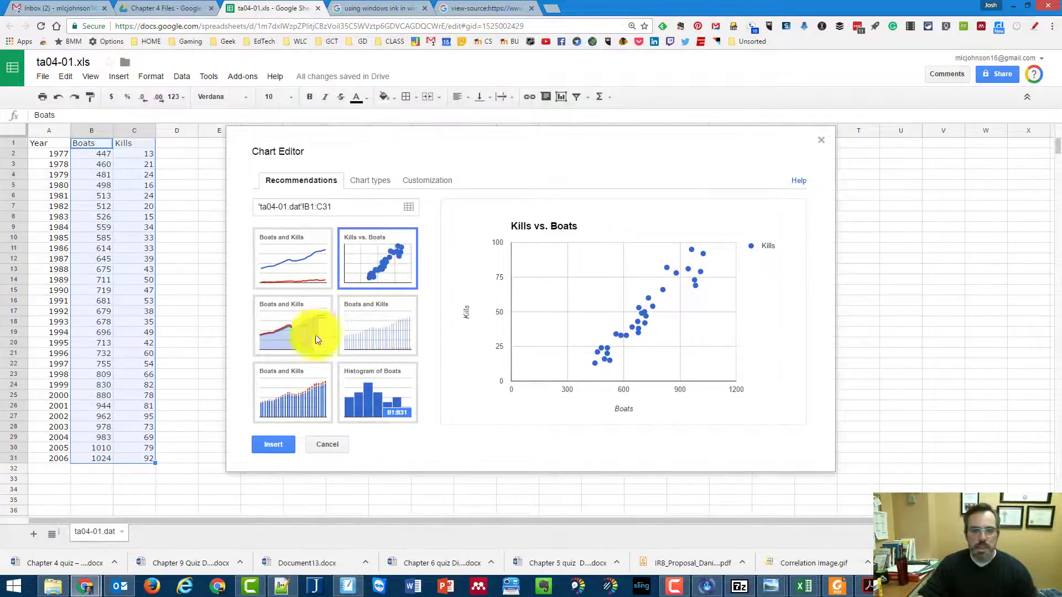
pyautogui.click(272, 447)
pyautogui.moveTo(347, 160); pyautogui.dragTo(640, 169)
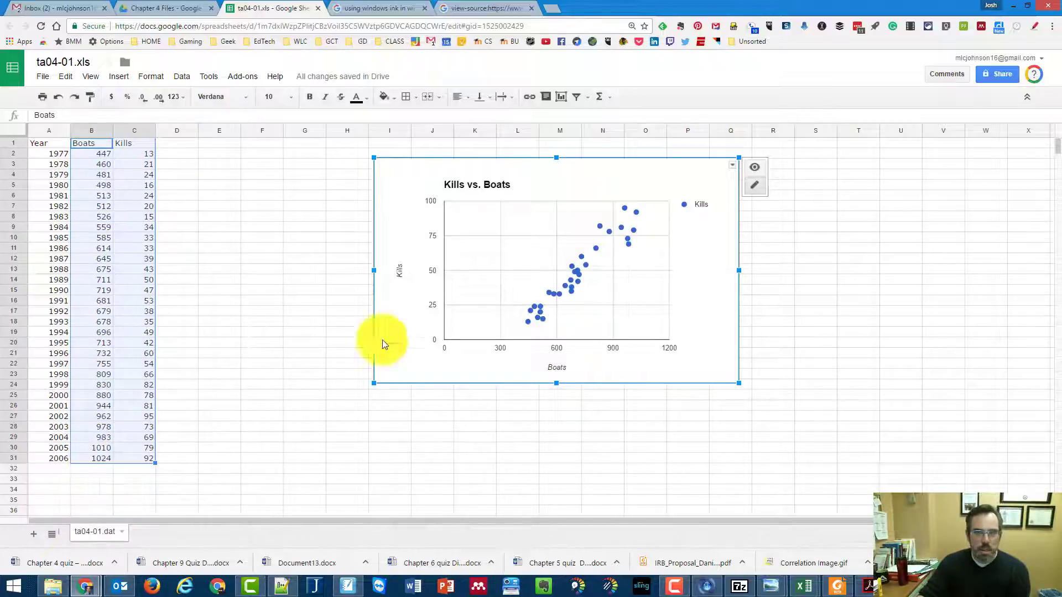
# Review the chart type and customization options, including the Kills series settings, for the Kills vs. Boats chart without applying changes
pyautogui.click(732, 165)
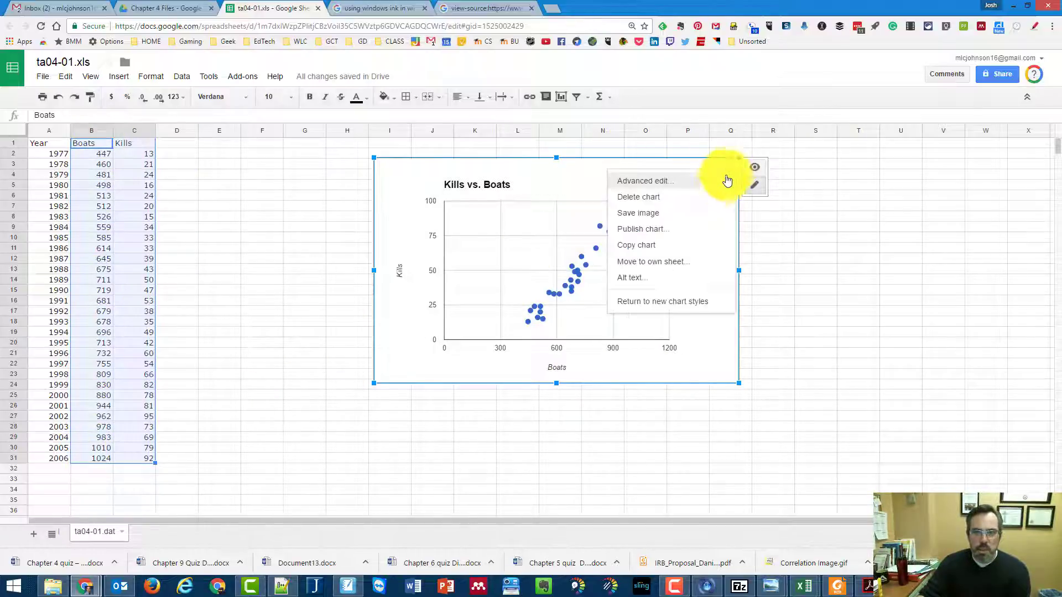
pyautogui.click(680, 186)
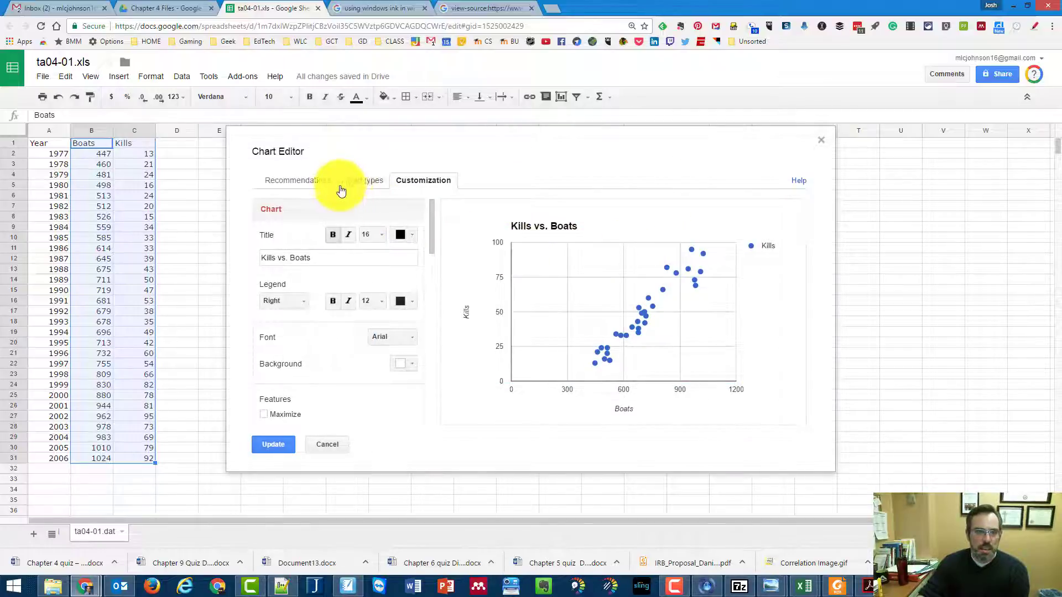
pyautogui.click(359, 187)
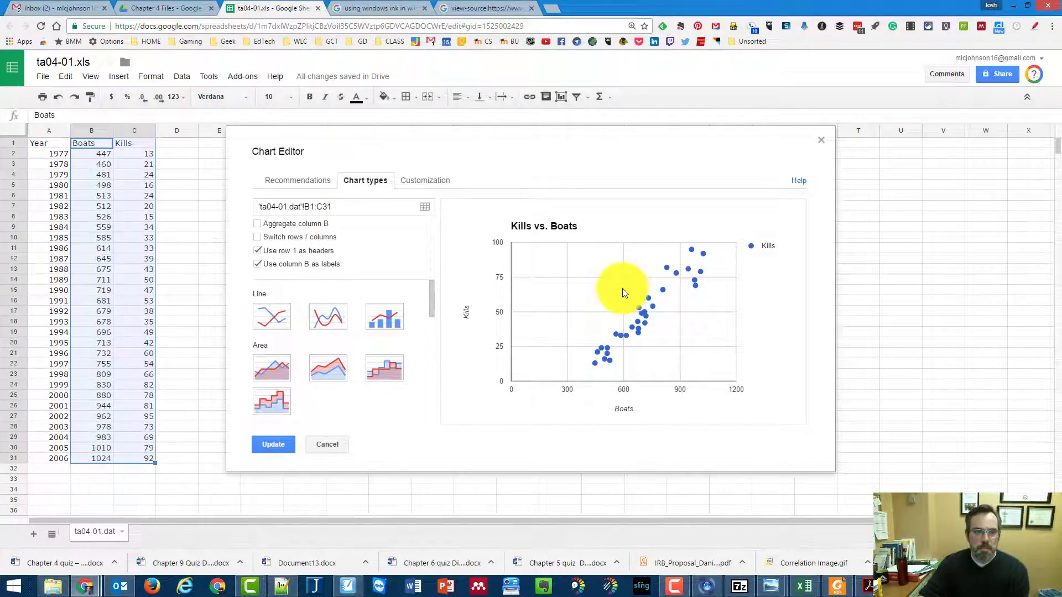
pyautogui.click(423, 183)
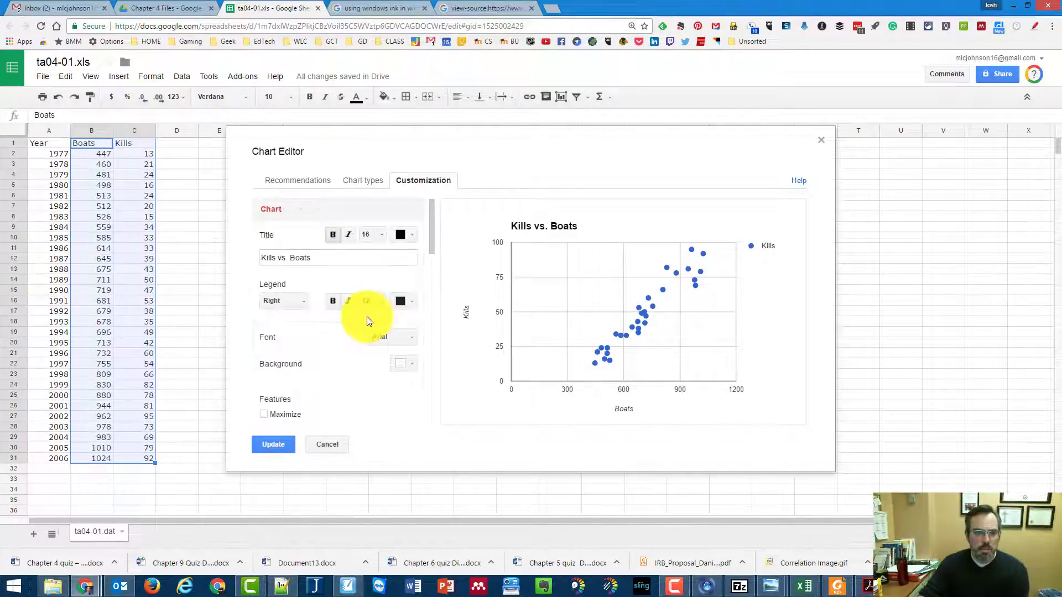
pyautogui.scroll(-6, 367, 317)
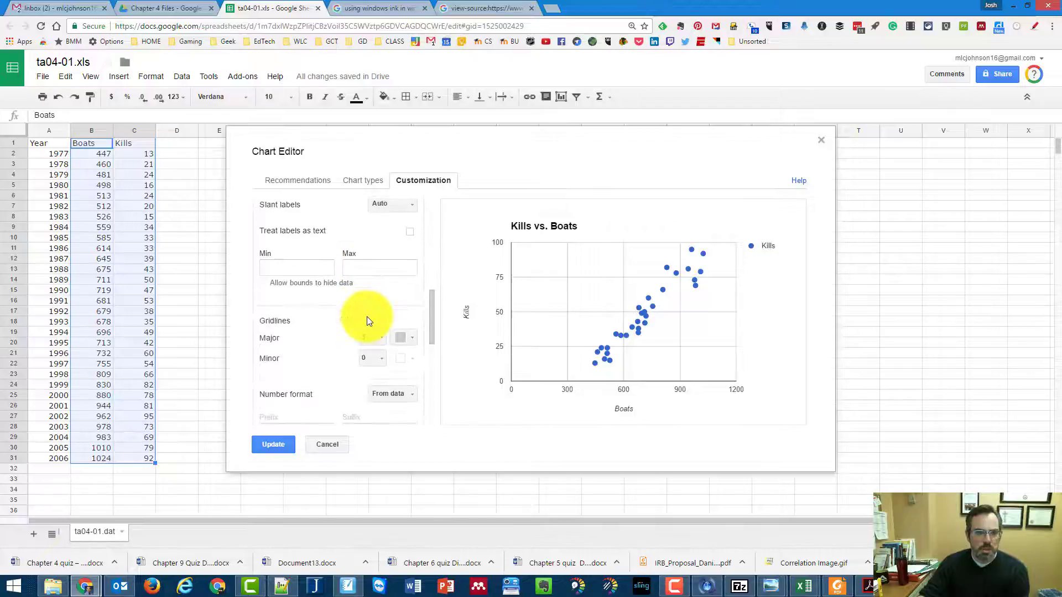
pyautogui.scroll(-2, 366, 320)
pyautogui.scroll(-2, 367, 316)
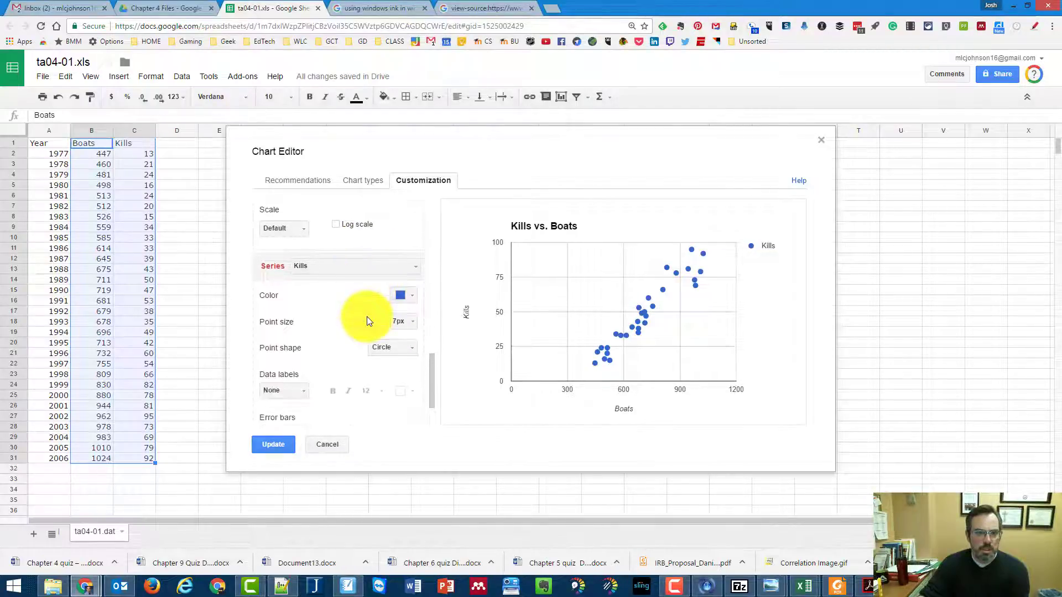
pyautogui.scroll(12, 366, 316)
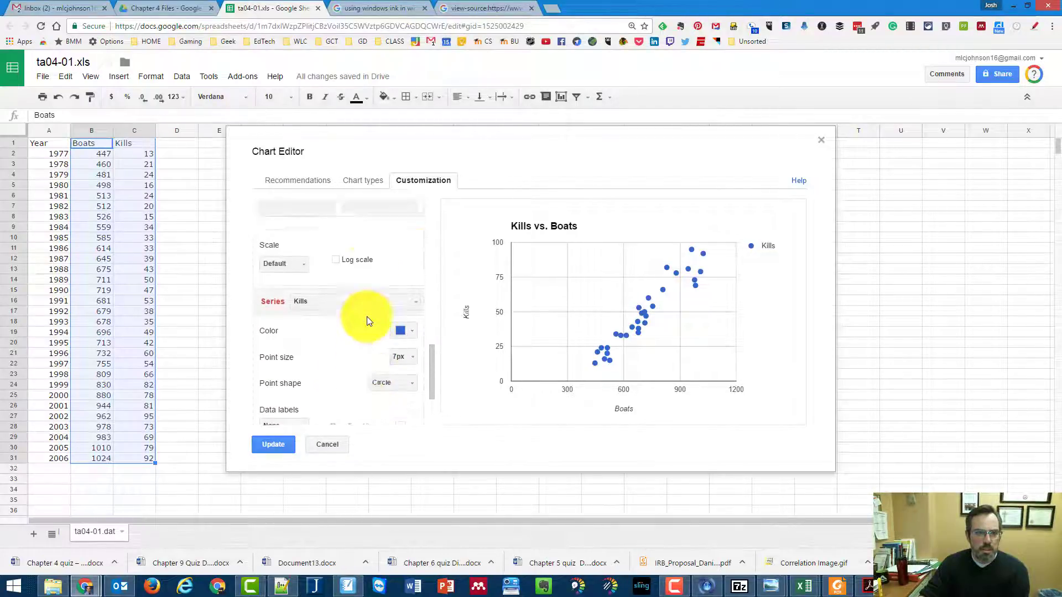
pyautogui.scroll(4, 409, 262)
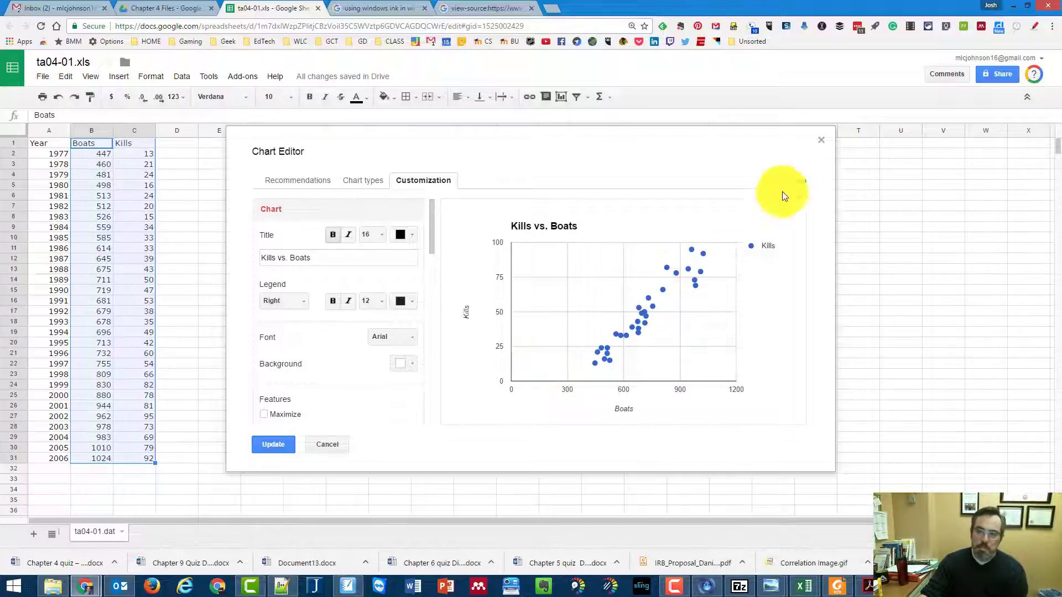
pyautogui.click(822, 142)
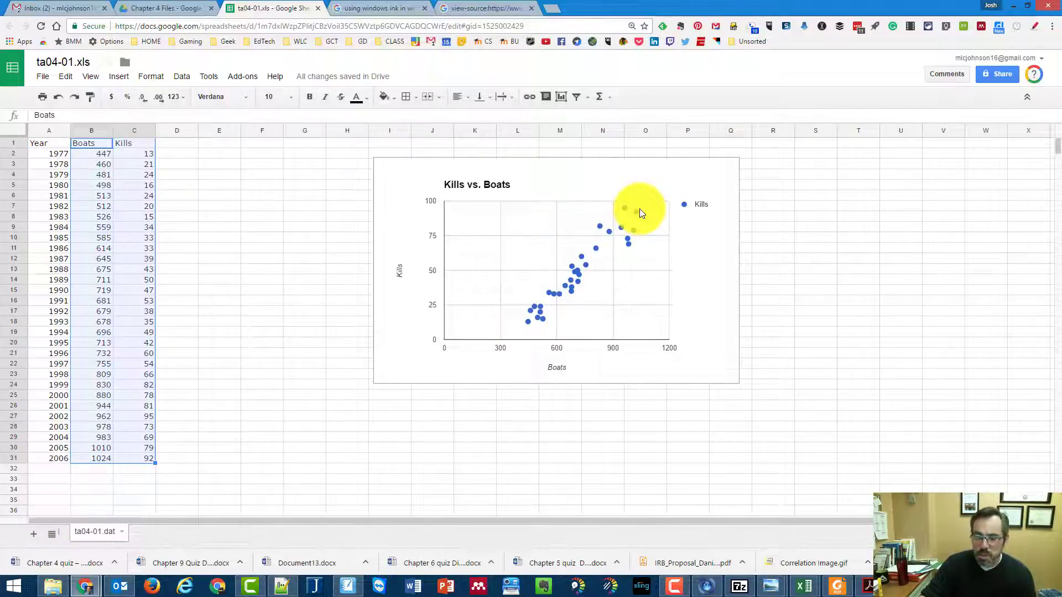
# Move the Kills vs. Boats chart farther away from the data so it starts at about column L
pyautogui.click(818, 188)
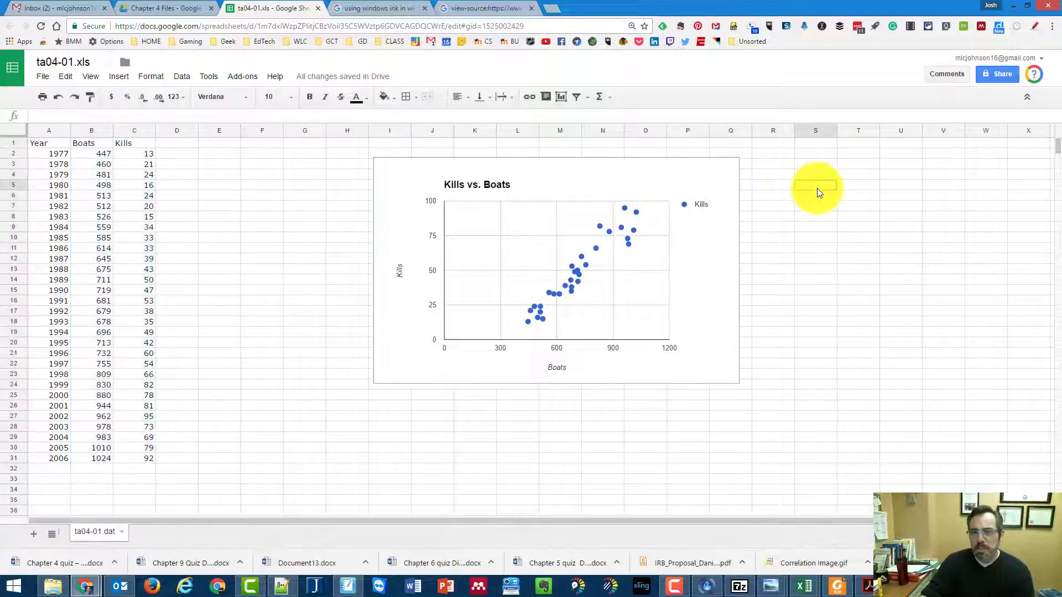
pyautogui.click(633, 174)
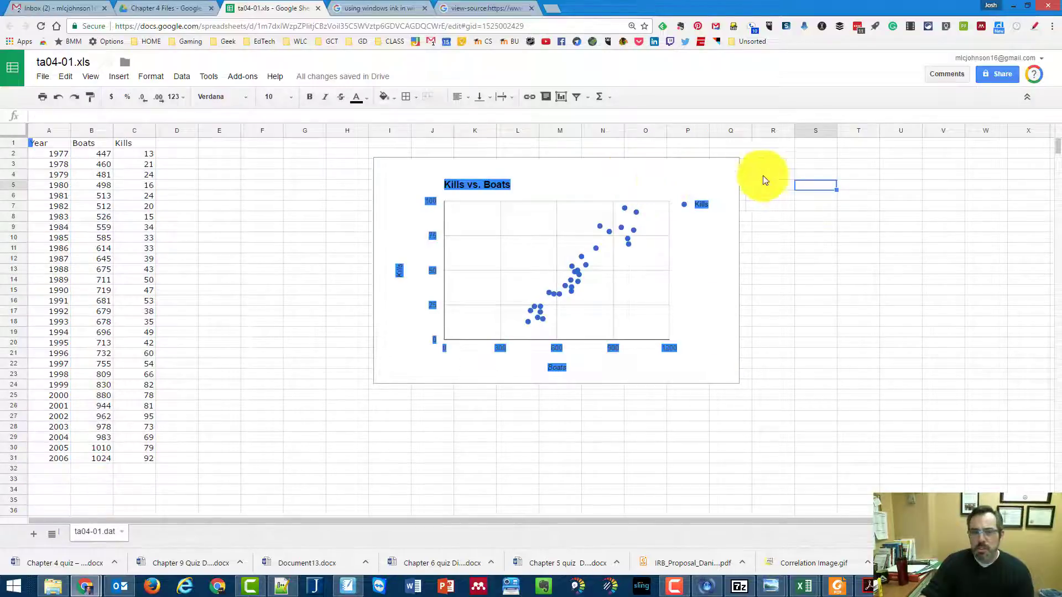
pyautogui.click(779, 220)
pyautogui.moveTo(618, 163); pyautogui.dragTo(735, 161)
# Calculate the correlation in E2 with =correl(C2:C31,B2:B31) and widen column E to fit the full result
pyautogui.click(217, 151)
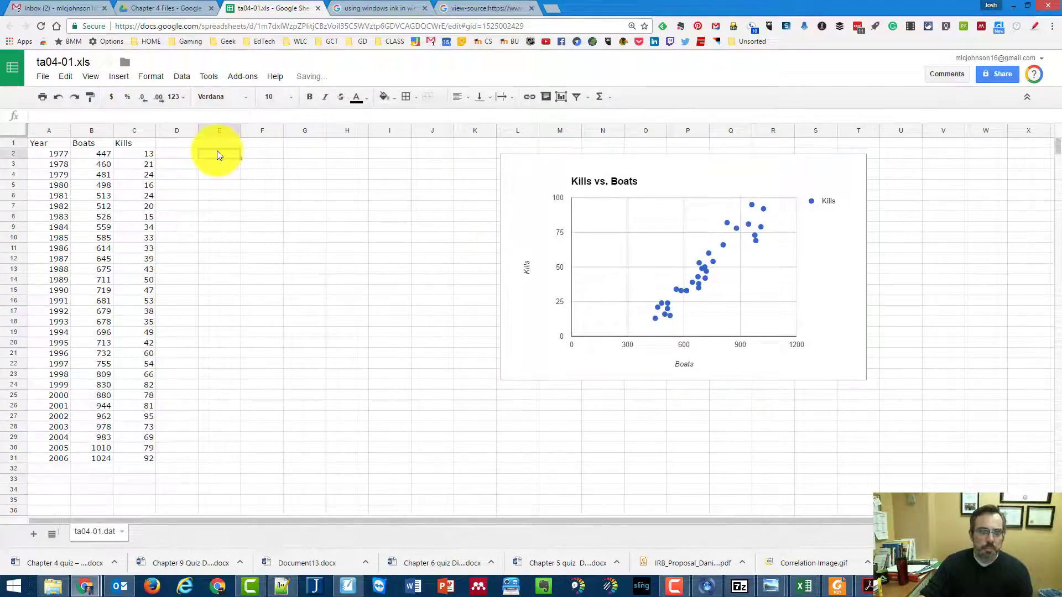
pyautogui.write('=')
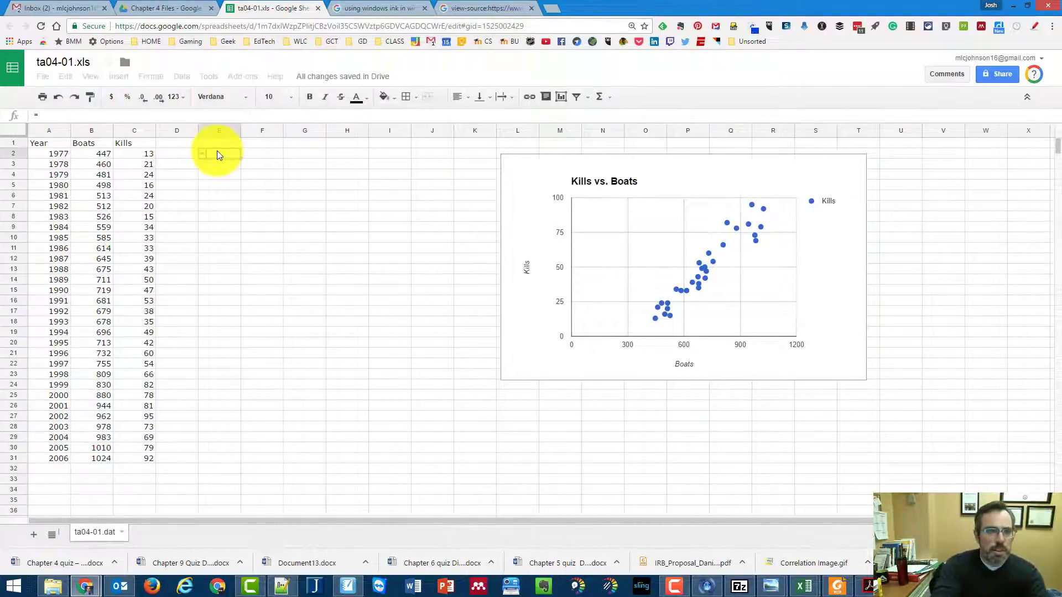
pyautogui.write('correl(')
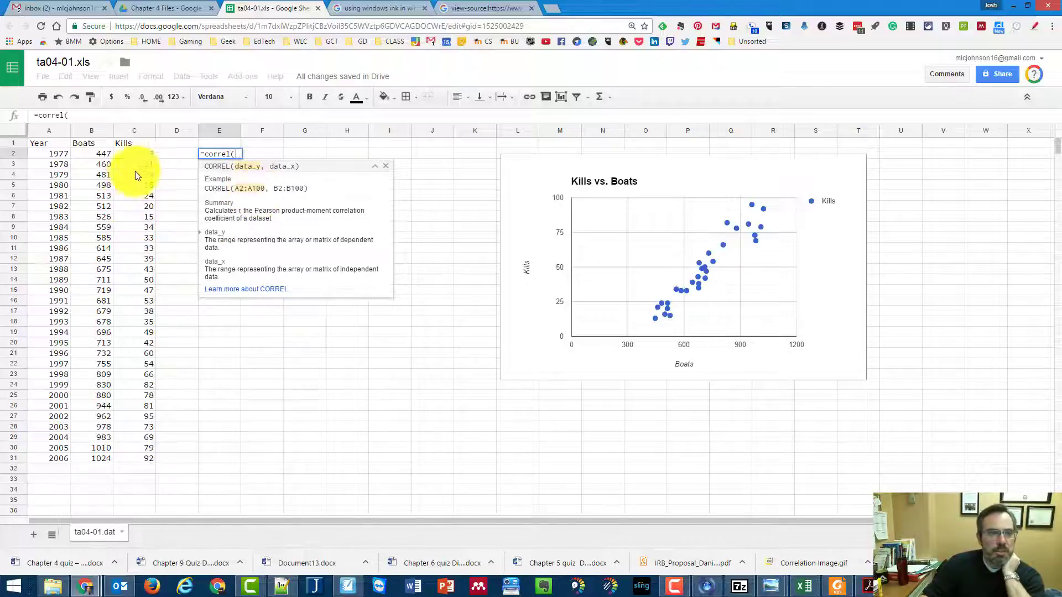
pyautogui.moveTo(142, 153); pyautogui.dragTo(136, 459)
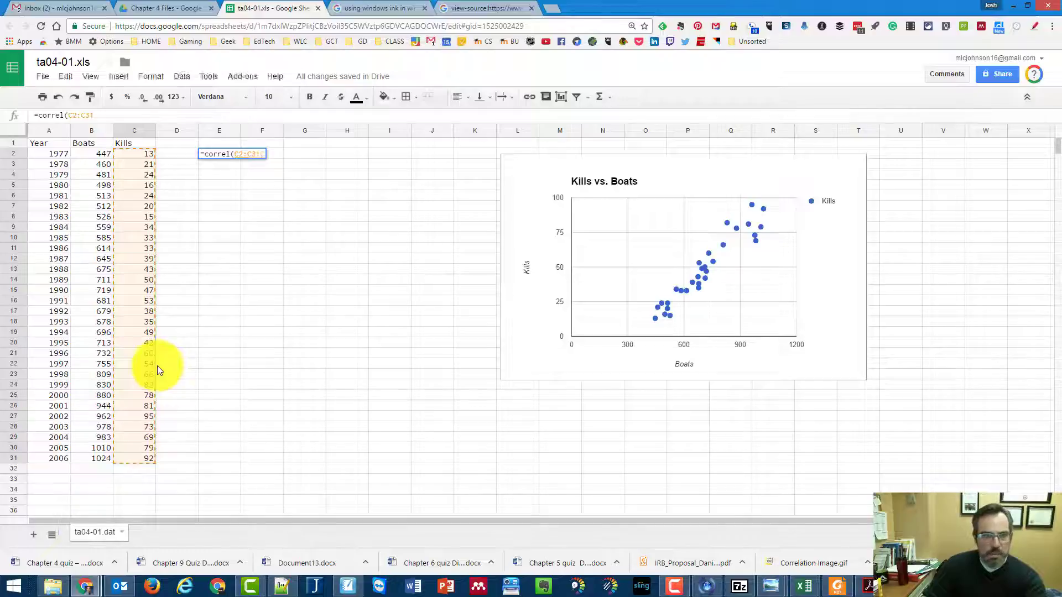
pyautogui.write(',')
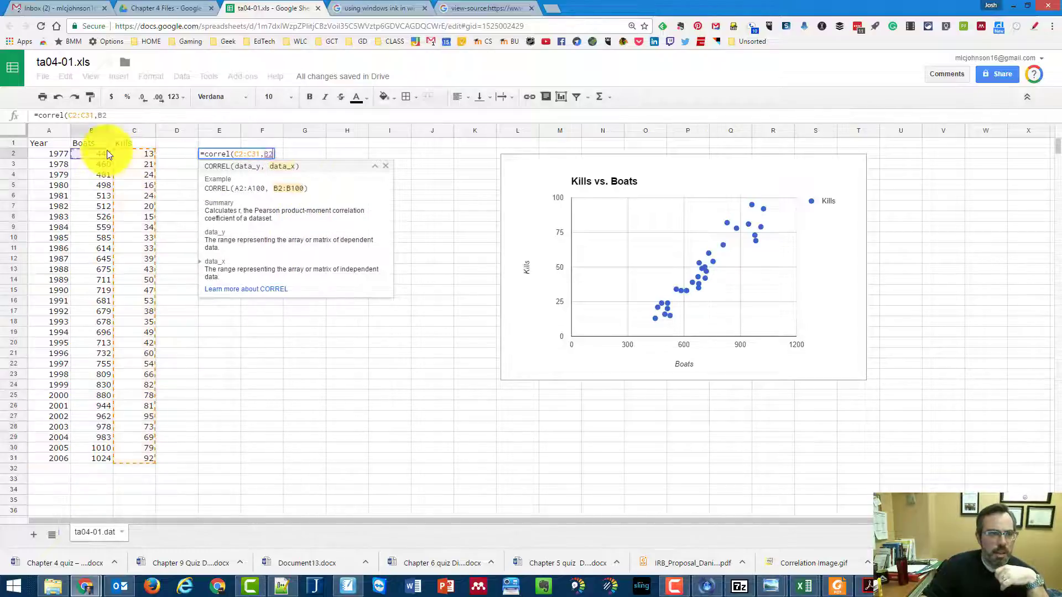
pyautogui.moveTo(108, 151); pyautogui.dragTo(101, 459)
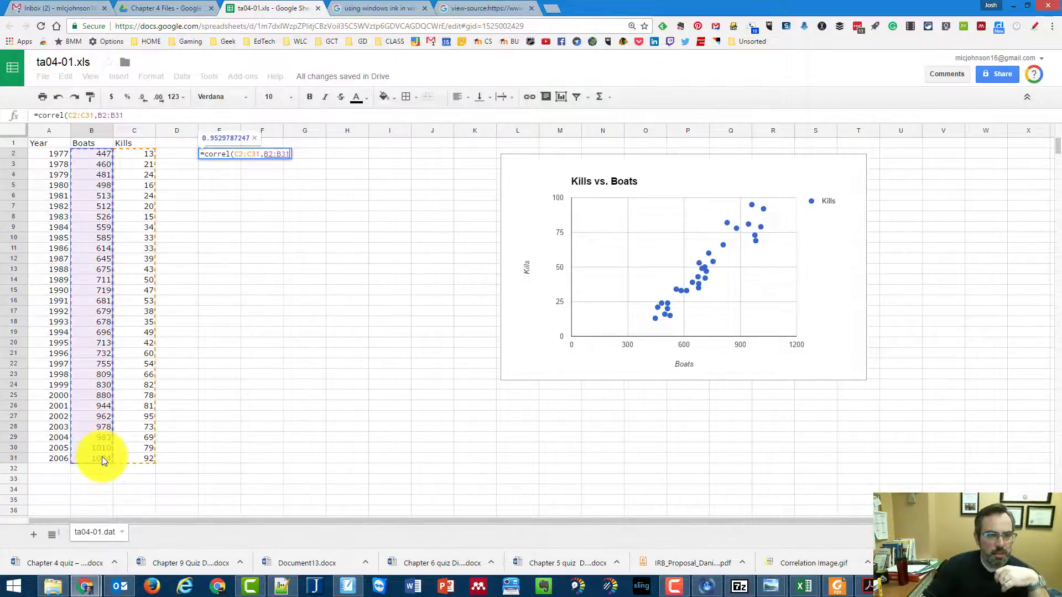
pyautogui.press('Return')
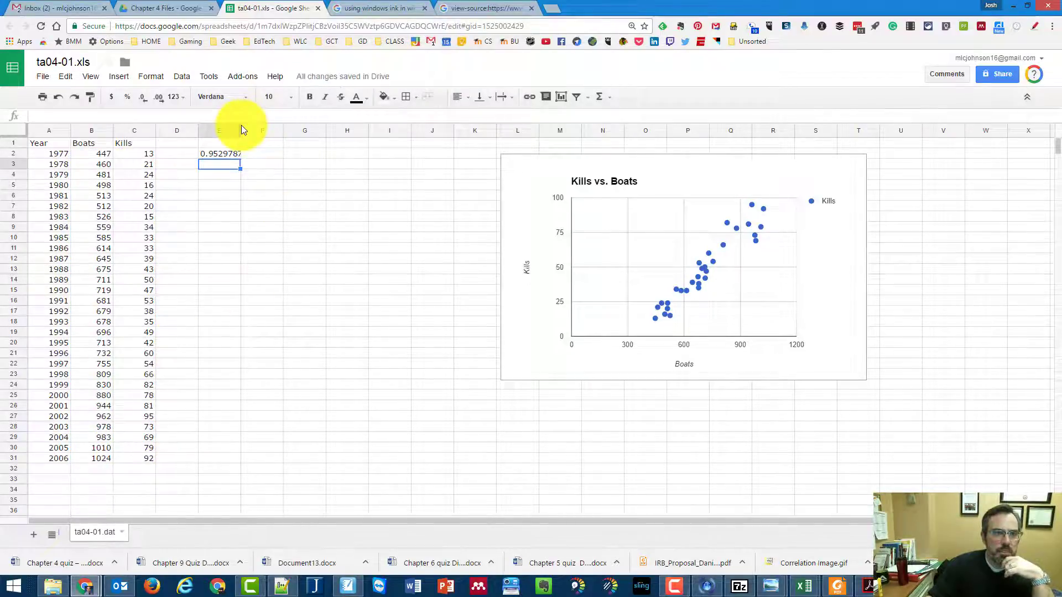
pyautogui.moveTo(241, 128); pyautogui.dragTo(264, 128)
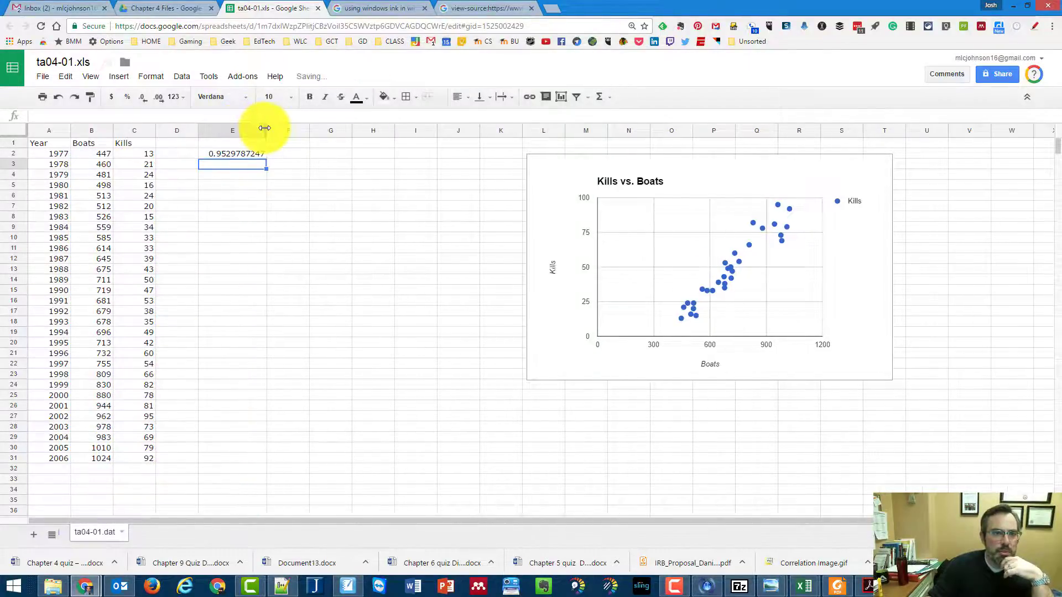
# Calculate the correlation in E5 with the ranges swapped, using =correl(B2:B31,C2:C31)
pyautogui.click(224, 181)
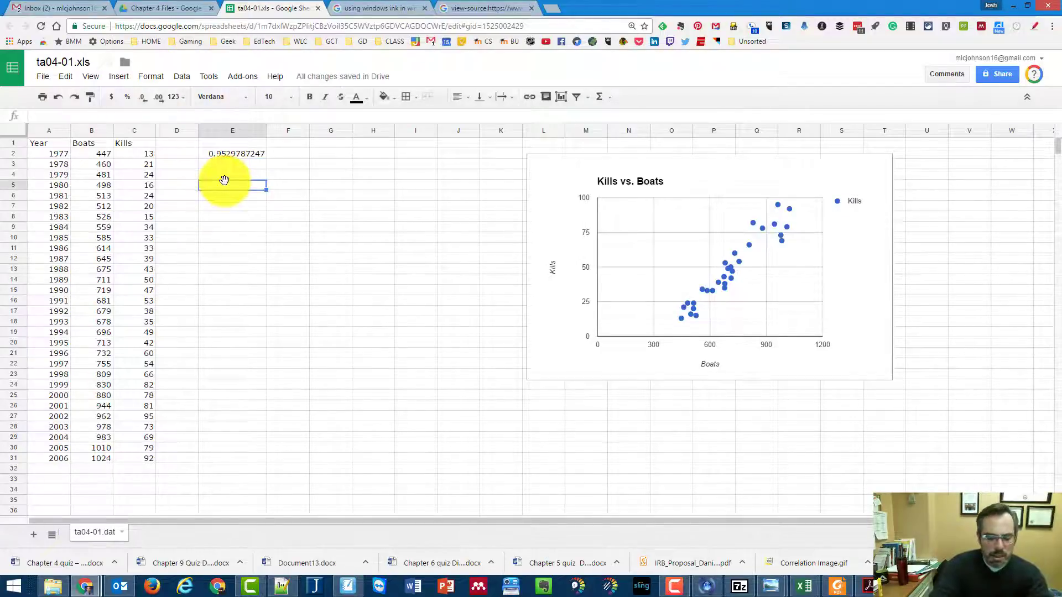
pyautogui.write('=correl(')
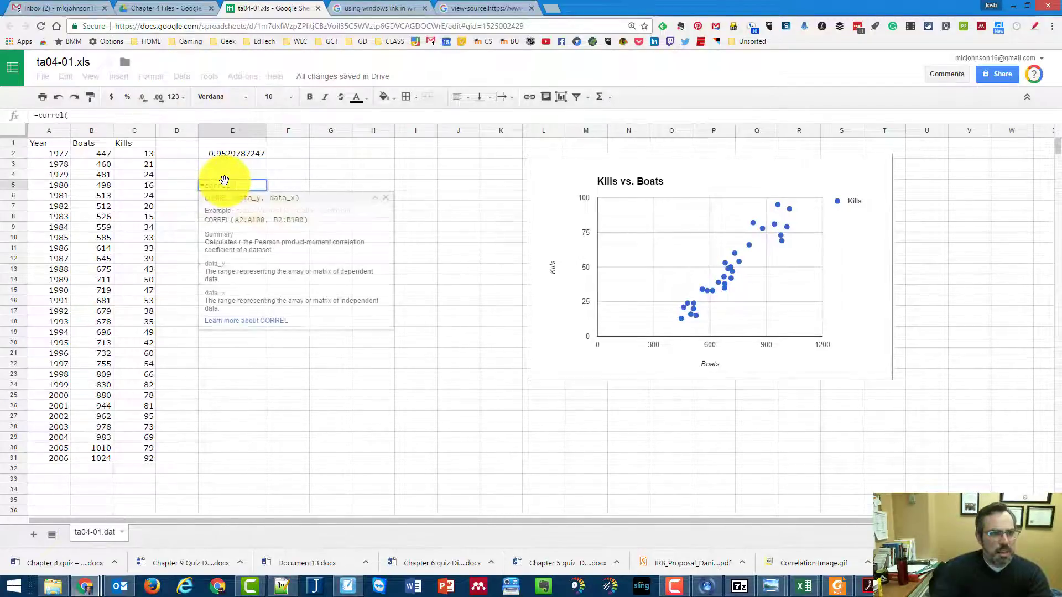
pyautogui.moveTo(107, 153); pyautogui.dragTo(104, 459)
pyautogui.write(',')
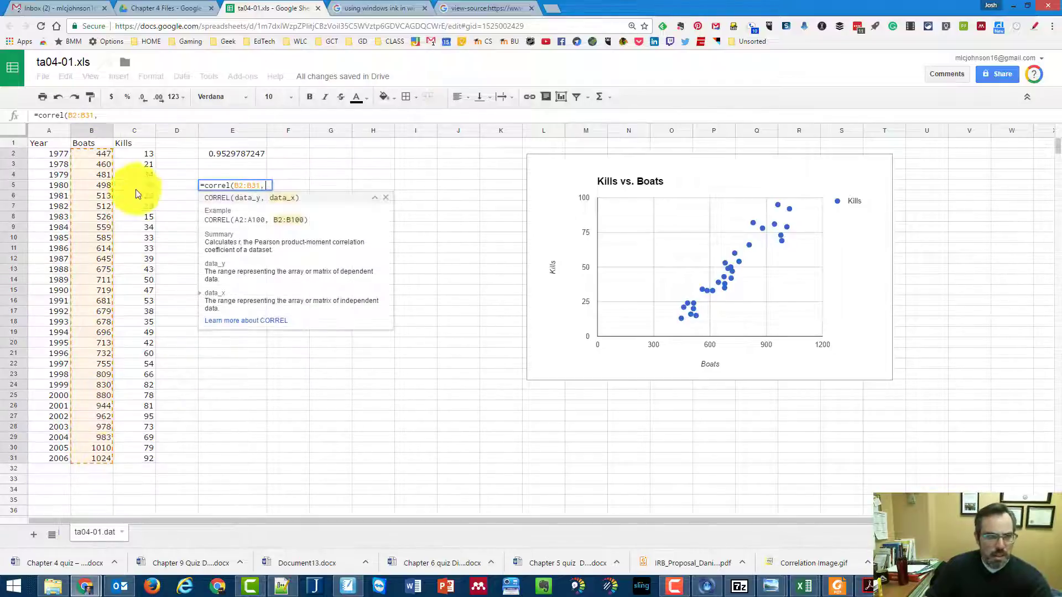
pyautogui.moveTo(142, 157); pyautogui.dragTo(142, 459)
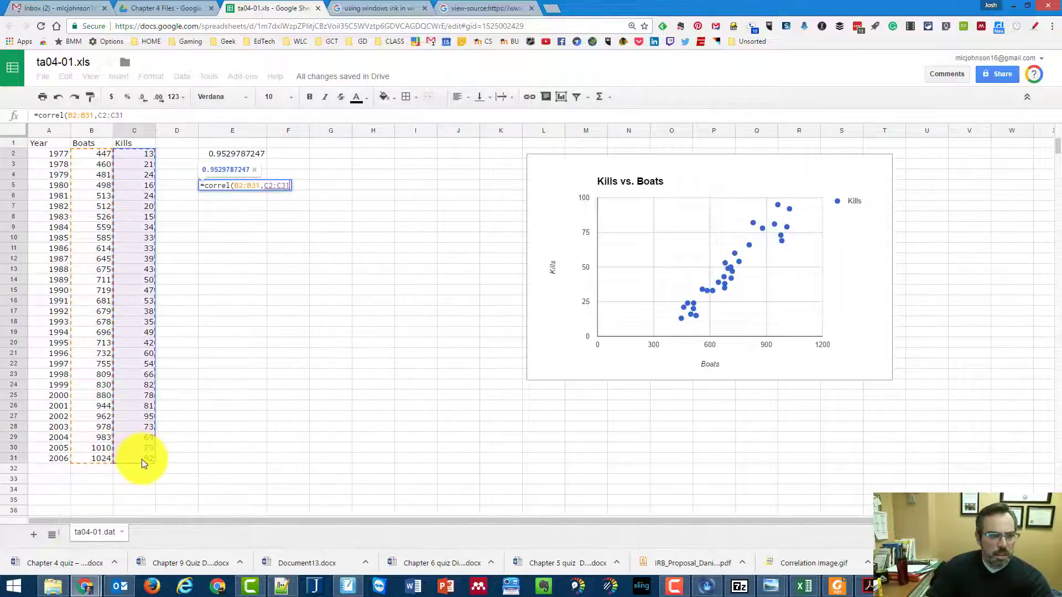
pyautogui.press('Return')
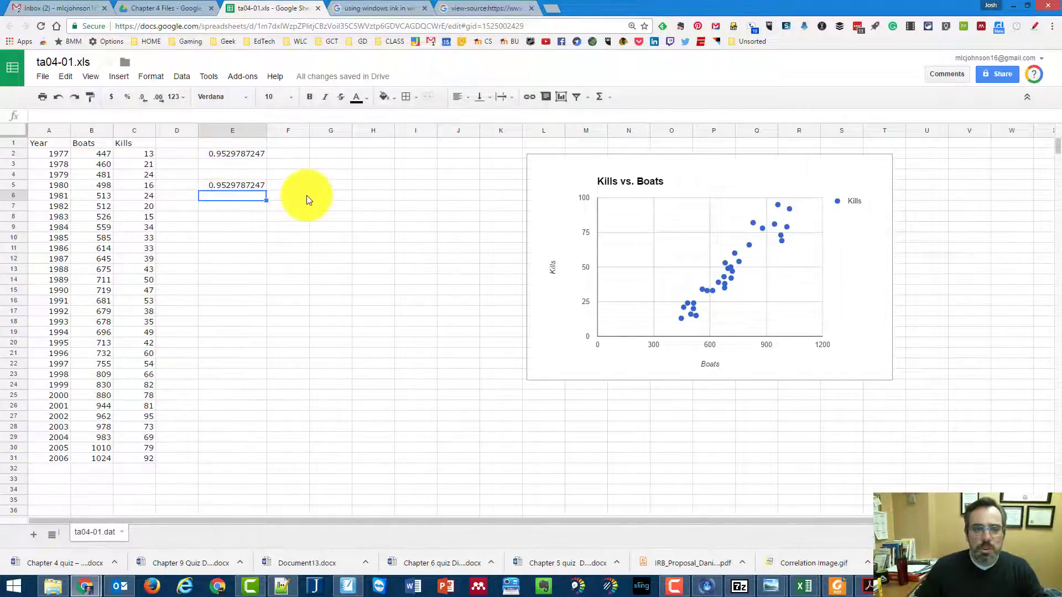
# Move the Kills vs. Boats chart to about row 8 and open the Correlation tool of the XLMiner Analysis ToolPak
pyautogui.click(668, 167)
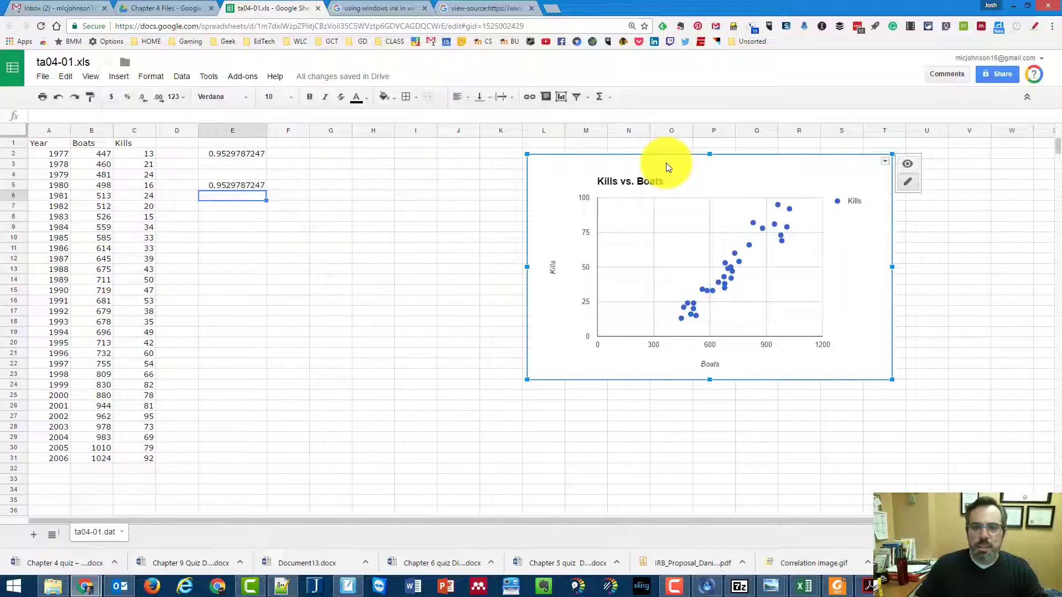
pyautogui.moveTo(666, 162); pyautogui.dragTo(722, 224)
pyautogui.click(243, 77)
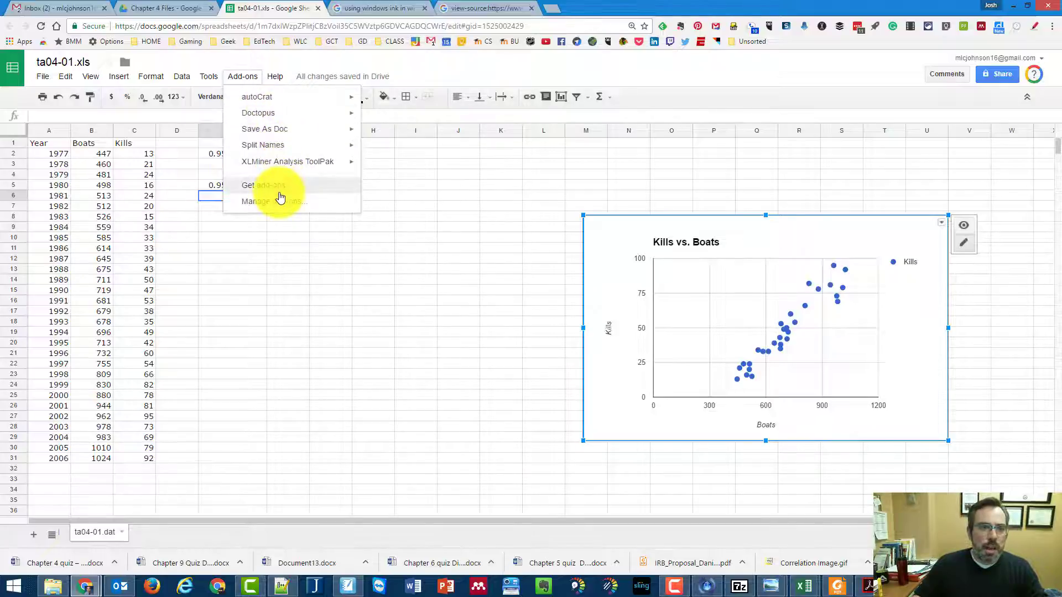
pyautogui.moveTo(286, 161)
pyautogui.click(381, 166)
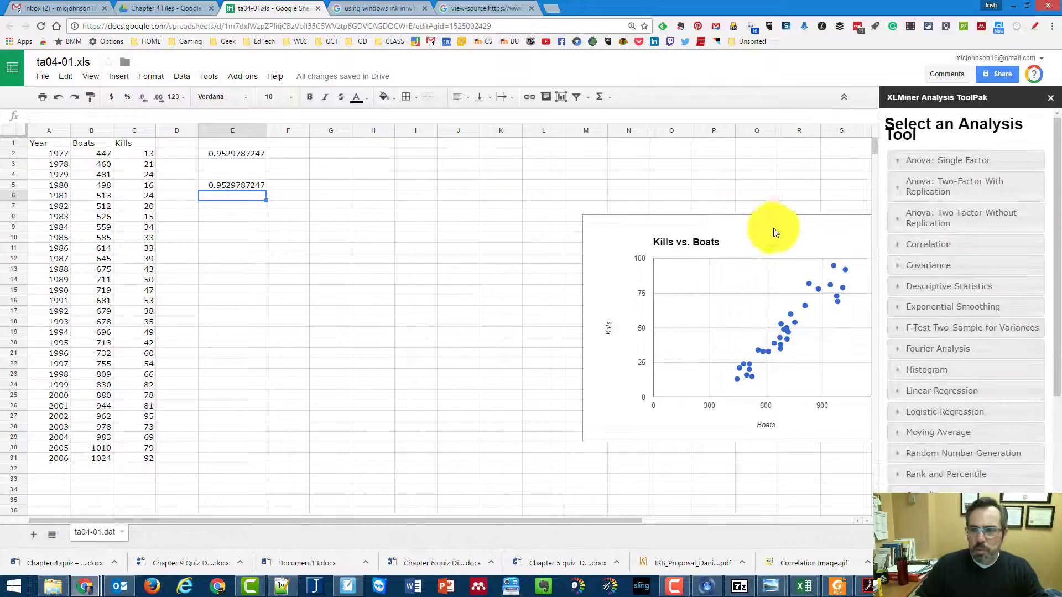
pyautogui.scroll(-1, 940, 249)
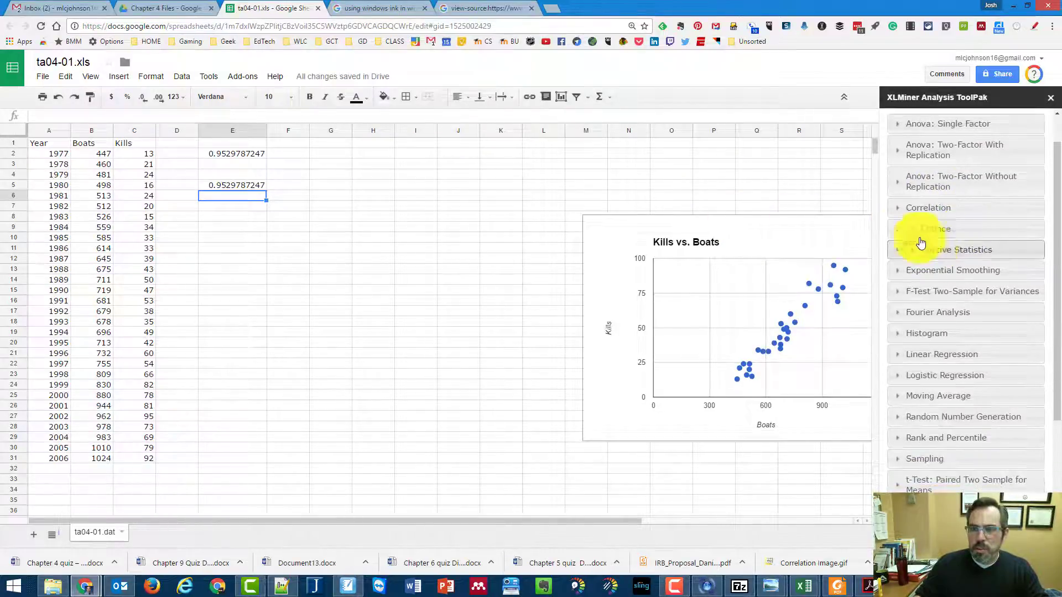
pyautogui.click(898, 212)
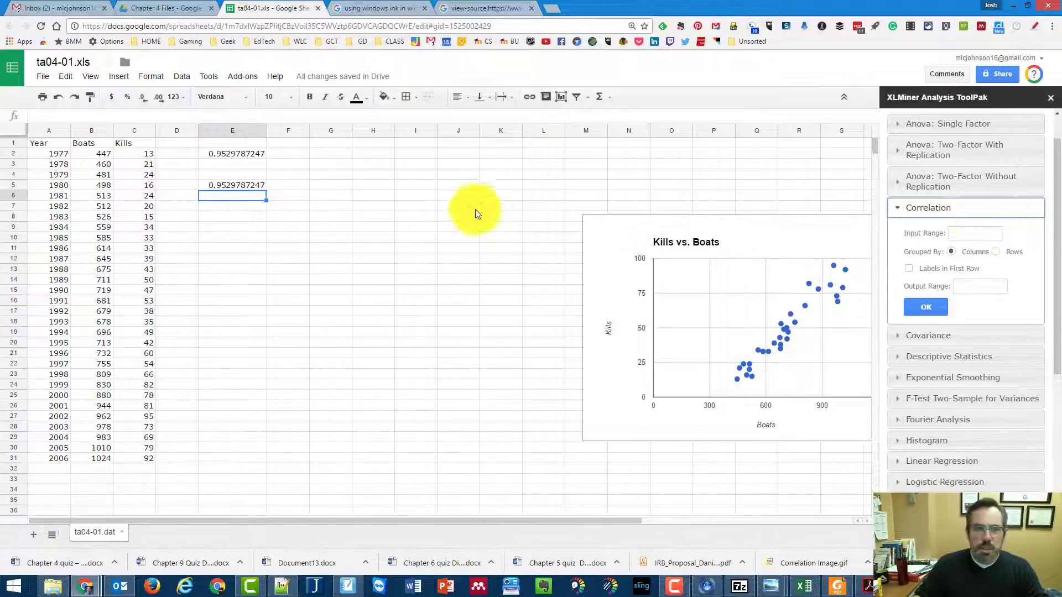
# Run the Correlation analysis on B1:C31 grouped by columns, with labels in the first row and output at F11
pyautogui.moveTo(89, 143); pyautogui.dragTo(121, 460)
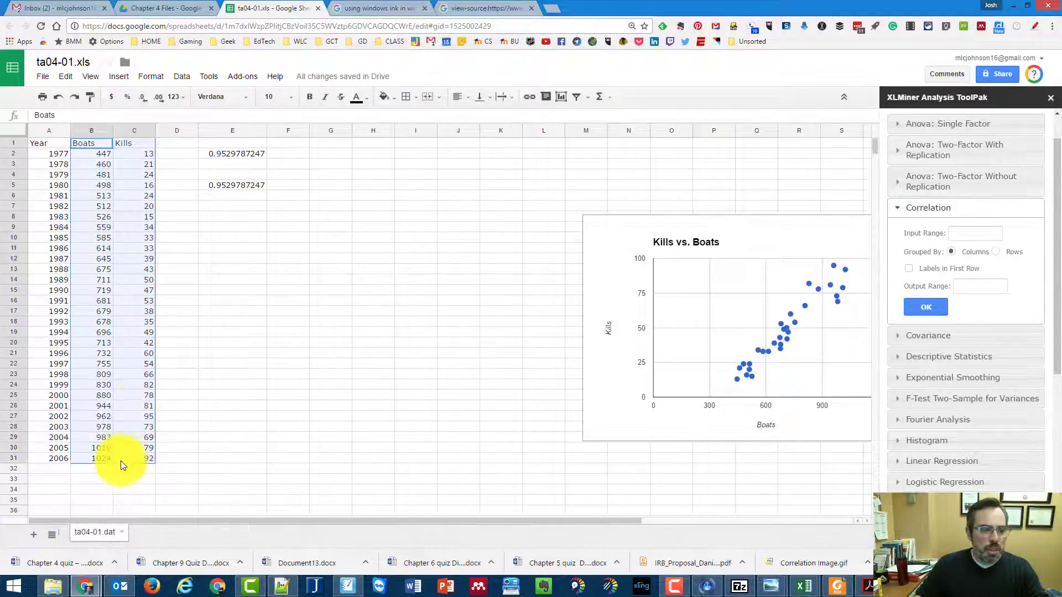
pyautogui.click(963, 235)
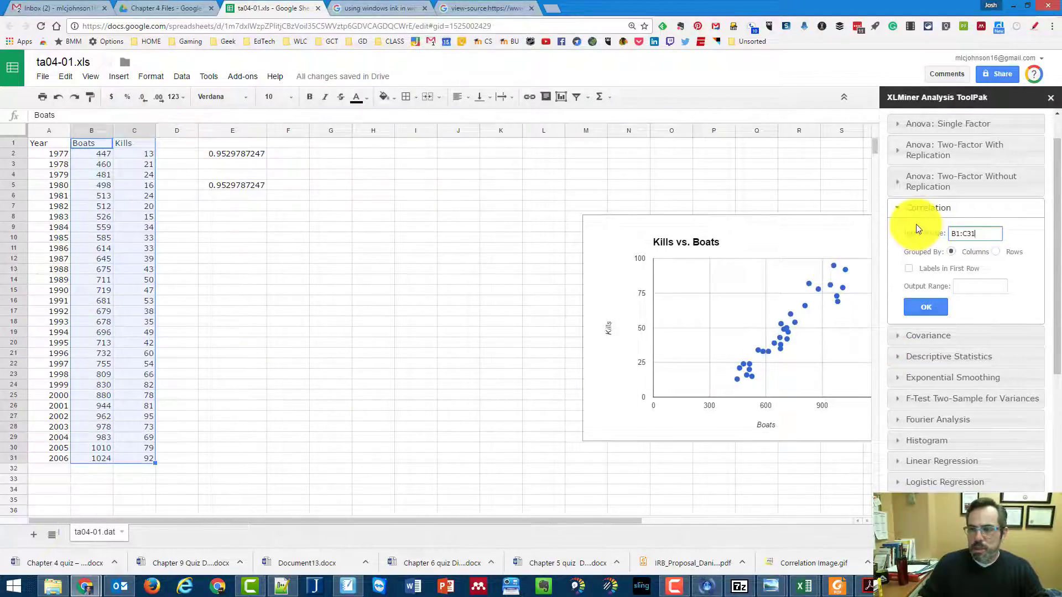
pyautogui.click(908, 269)
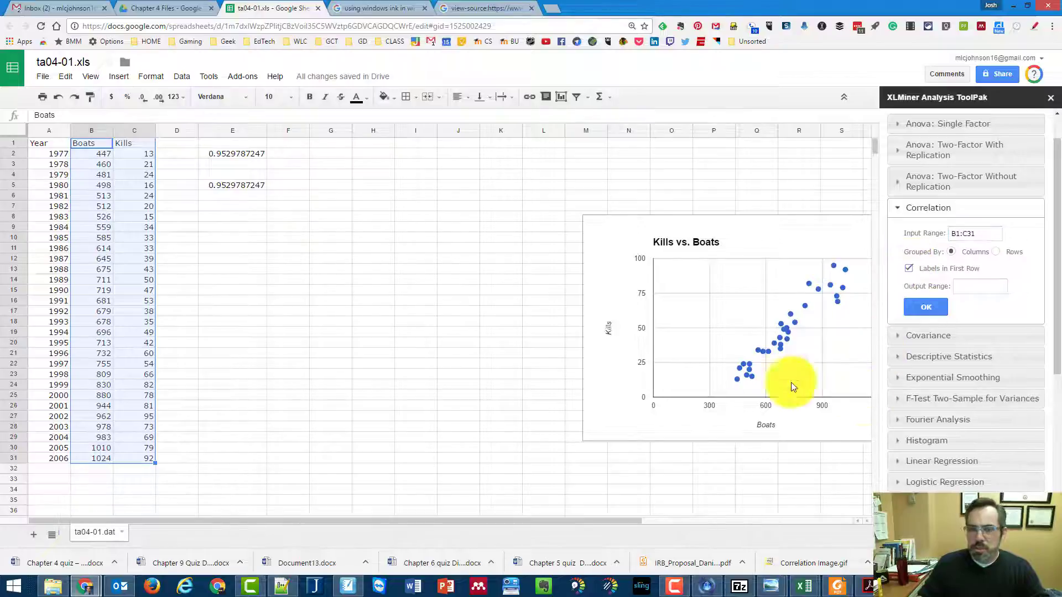
pyautogui.click(288, 248)
pyautogui.click(979, 286)
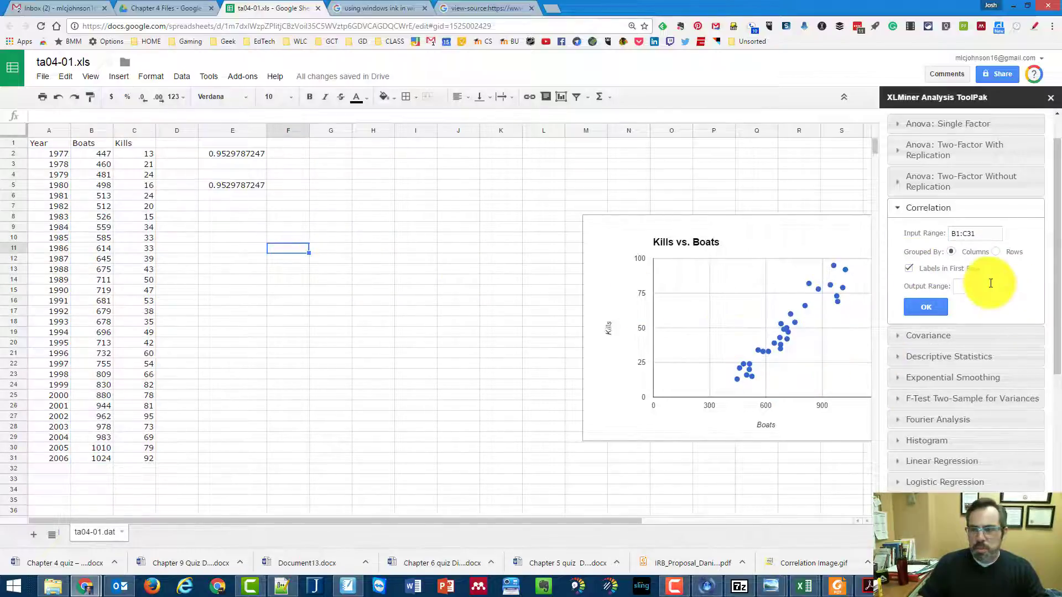
pyautogui.click(928, 309)
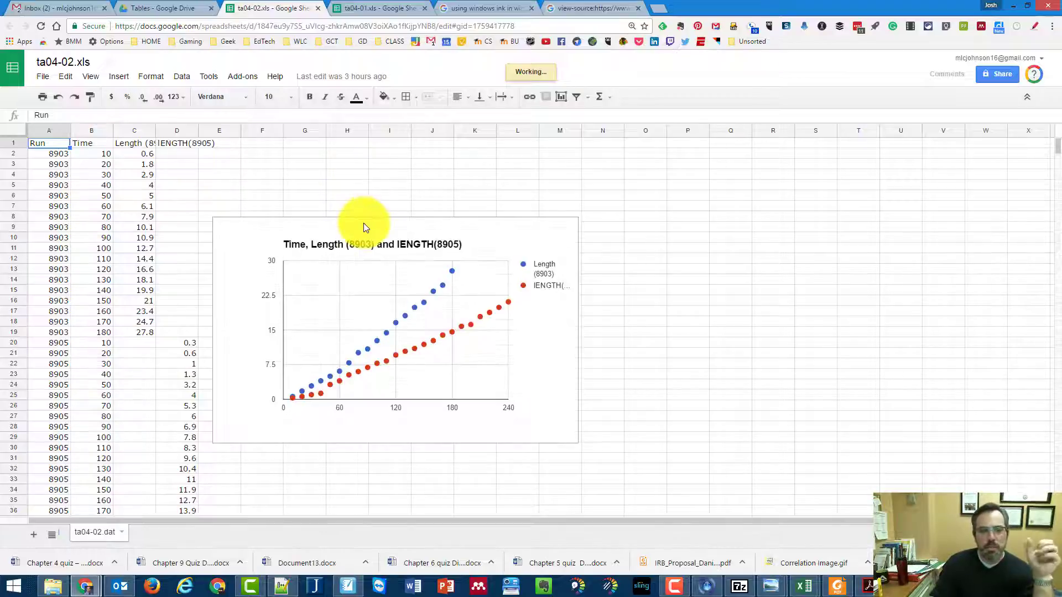
# Move the Time, Length (8903) and lENGTH(8905) chart in ta04-02.xls away from the data columns
pyautogui.moveTo(407, 226); pyautogui.dragTo(522, 227)
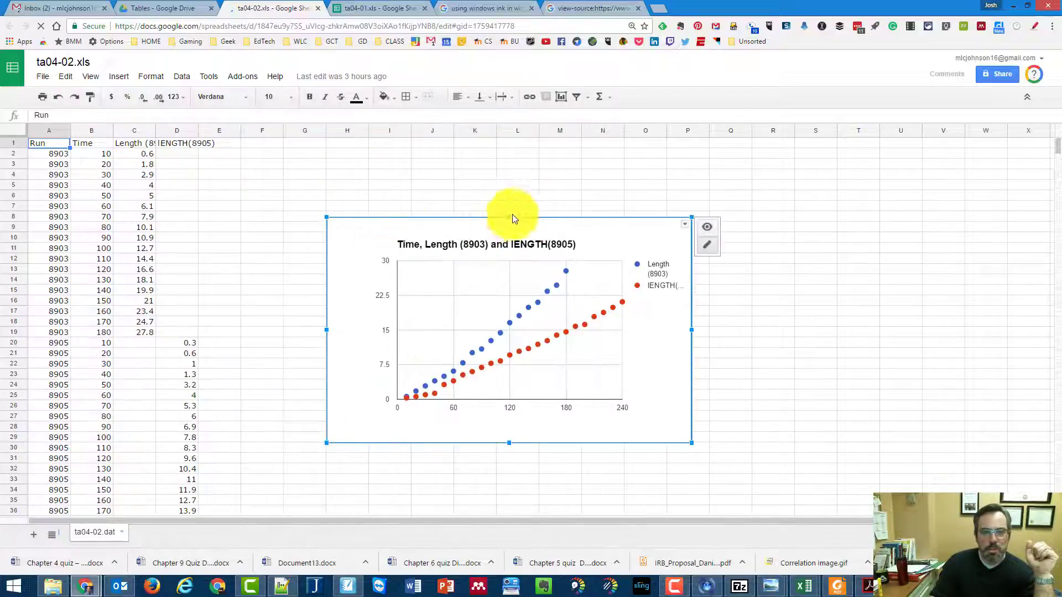
# Widen columns C and D to fit the Length (8903) and lENGTH(8905) headers
pyautogui.click(304, 227)
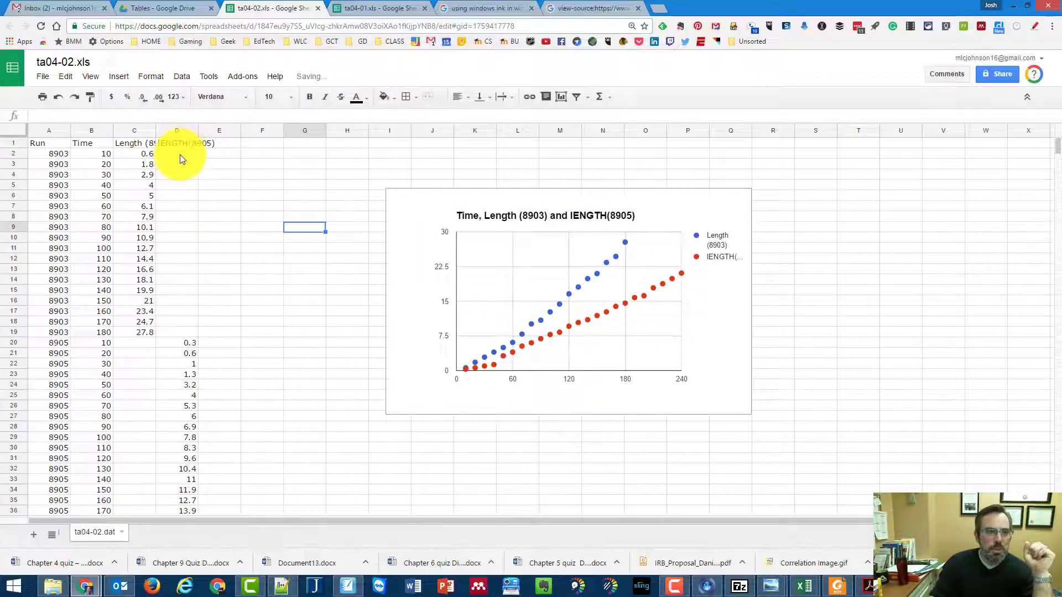
pyautogui.doubleClick(152, 125)
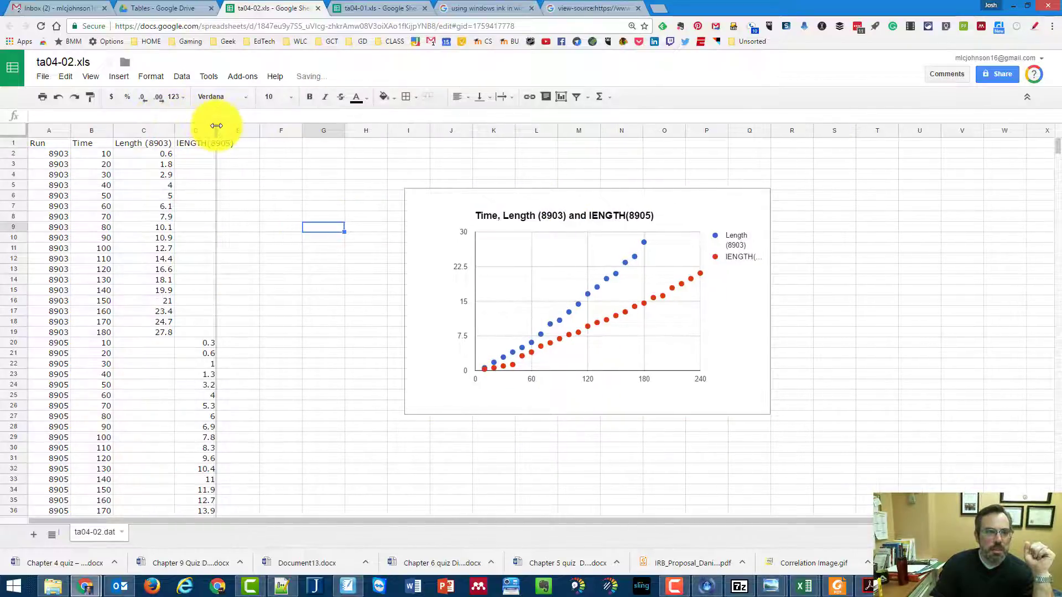
pyautogui.doubleClick(216, 126)
# Highlight the run 8903 times and lengths in B2:C19 and the run 8905 values in B20:D43 to compare them with the chart
pyautogui.scroll(-1, 231, 278)
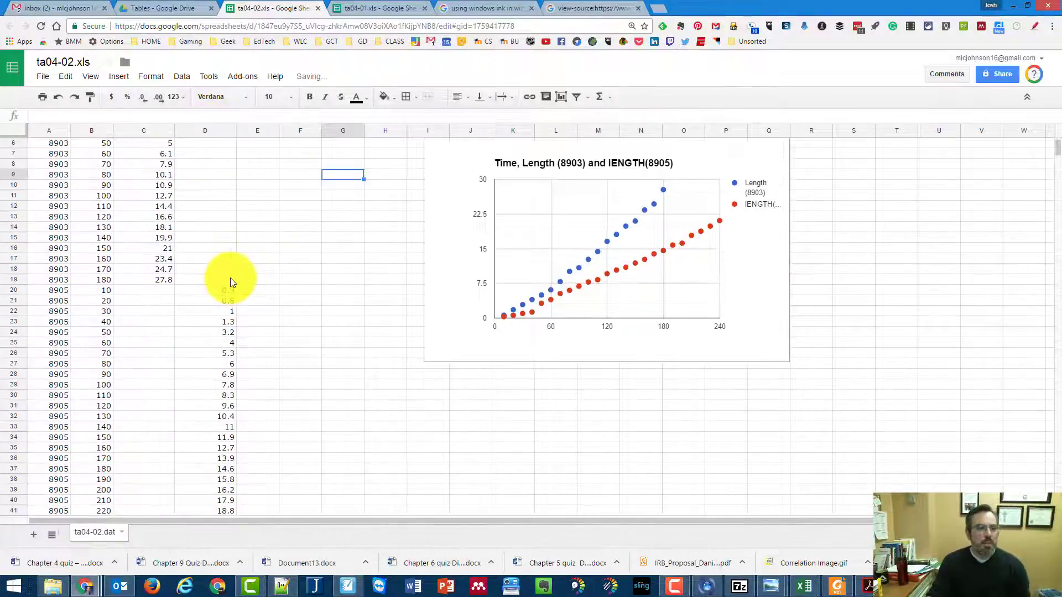
pyautogui.scroll(1, 230, 279)
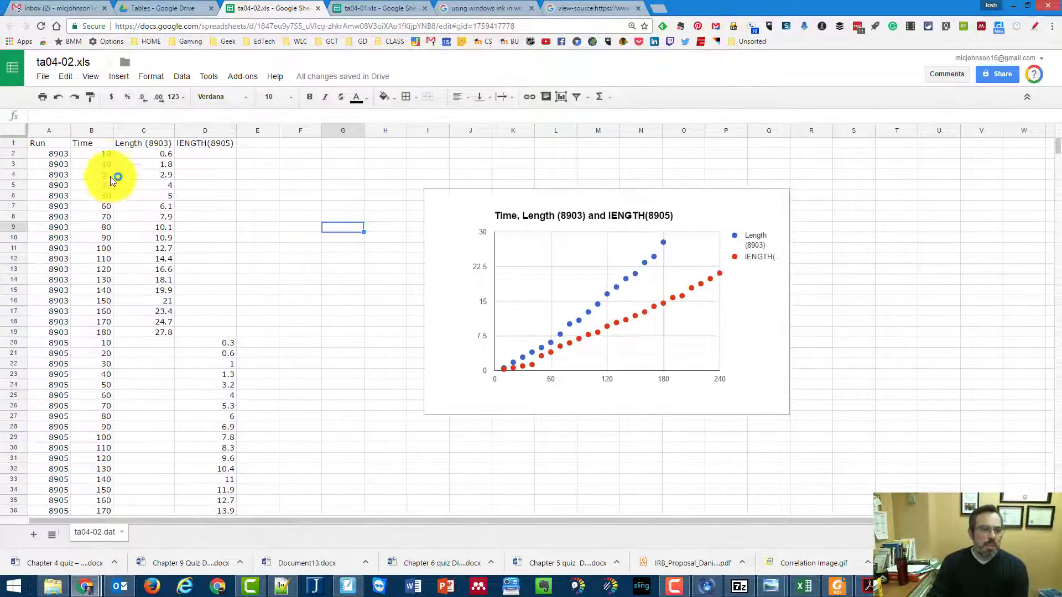
pyautogui.click(105, 155)
pyautogui.moveTo(115, 220); pyautogui.dragTo(158, 335)
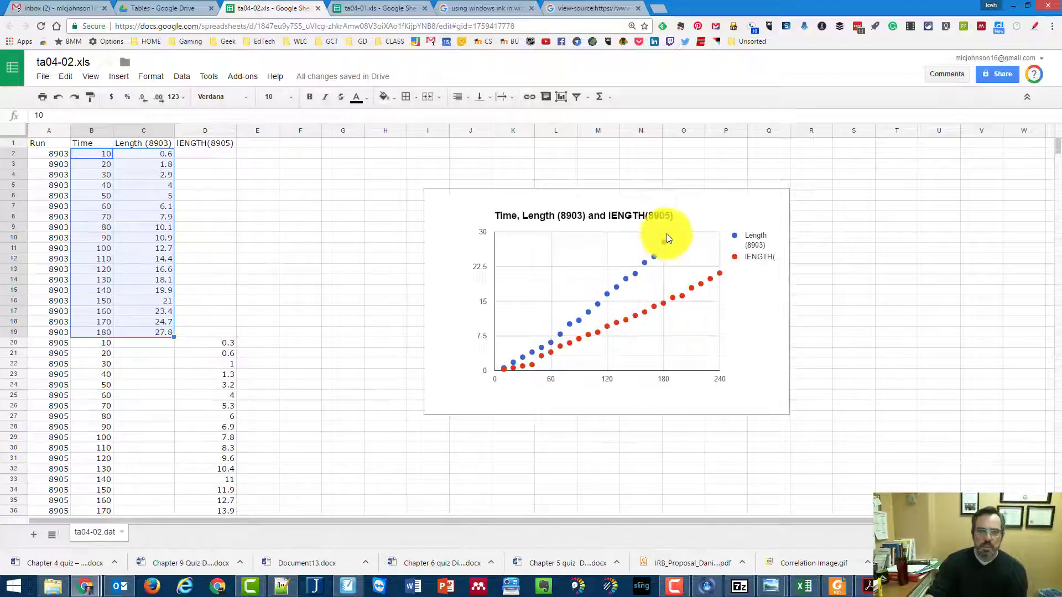
pyautogui.moveTo(106, 343); pyautogui.dragTo(225, 469)
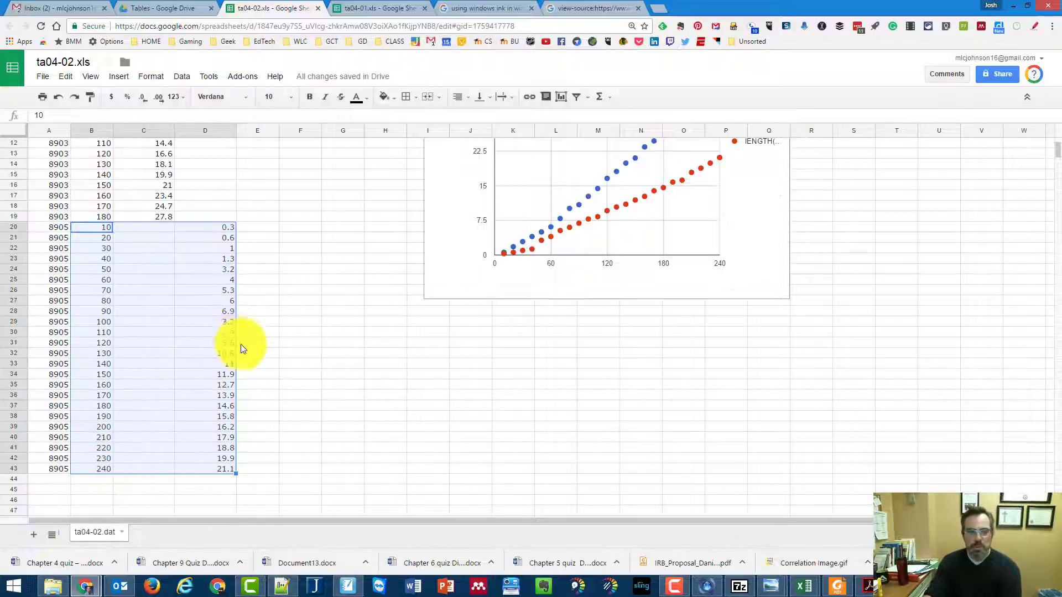
pyautogui.scroll(3, 240, 344)
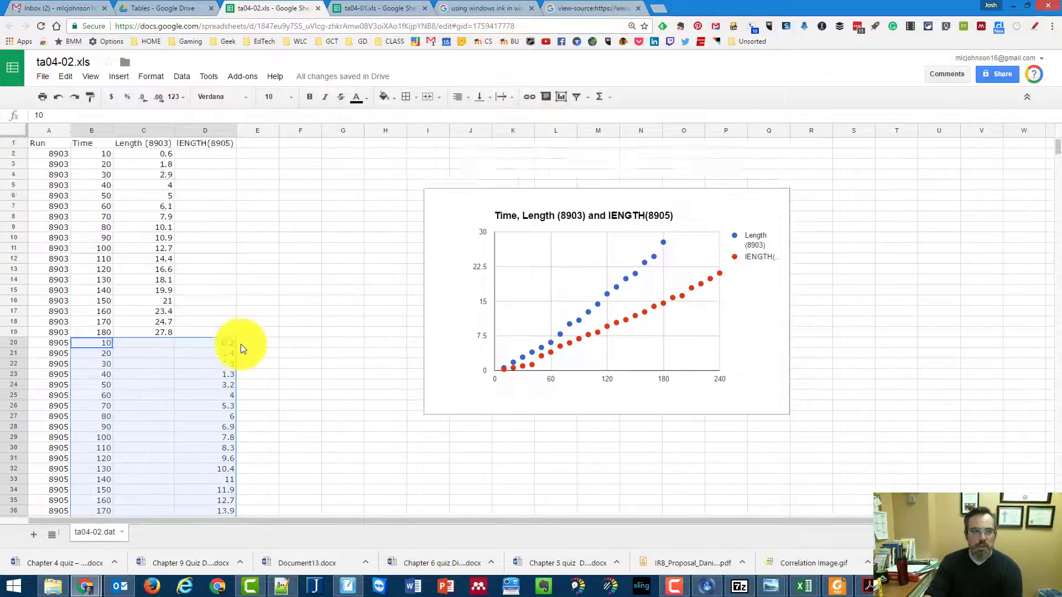
# Correct the column D header in D1 to LENGTH(8905) and refit the column width
pyautogui.moveTo(234, 125); pyautogui.dragTo(234, 123)
pyautogui.doubleClick(234, 124)
pyautogui.click(180, 142)
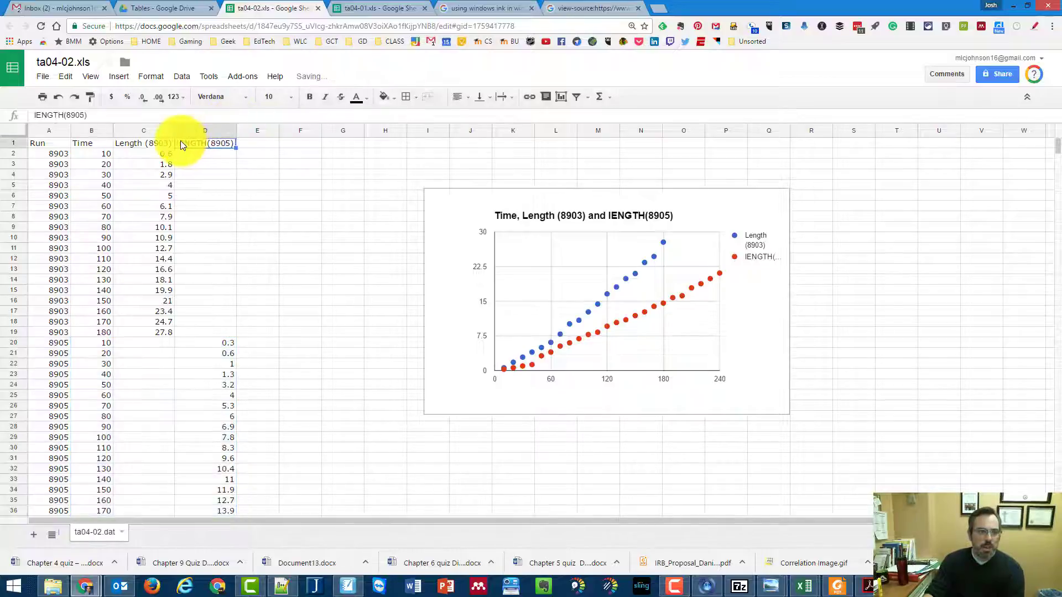
pyautogui.doubleClick(181, 142)
pyautogui.click(181, 142)
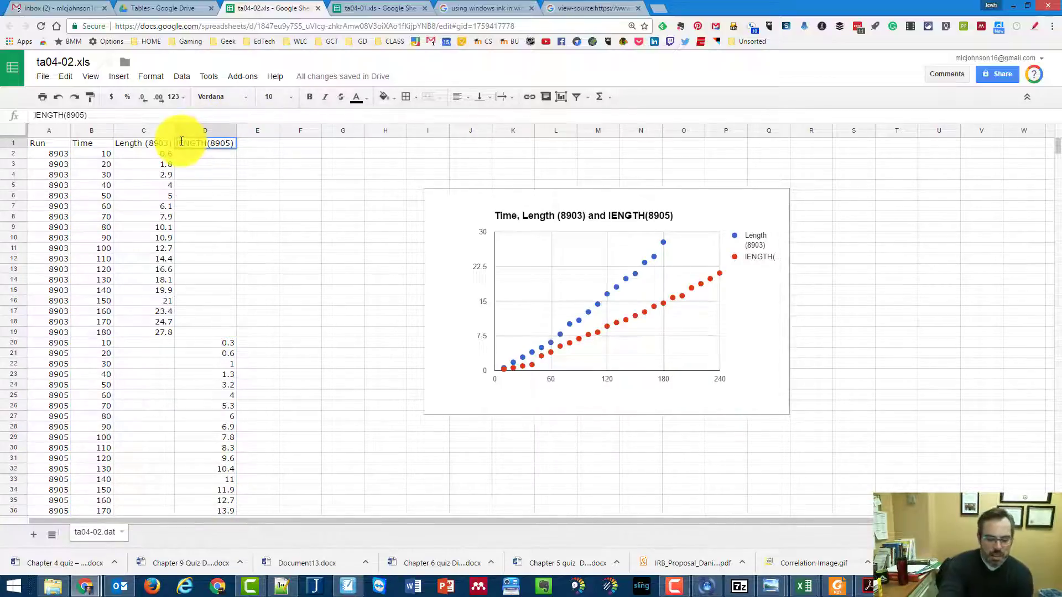
pyautogui.press('BackSpace')
pyautogui.write('L')
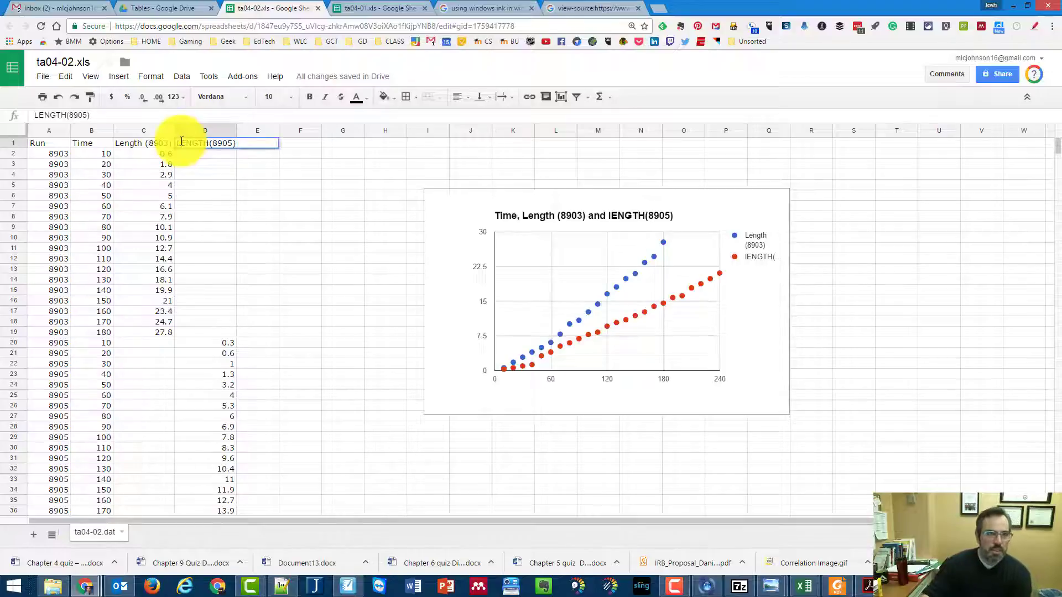
pyautogui.click(141, 187)
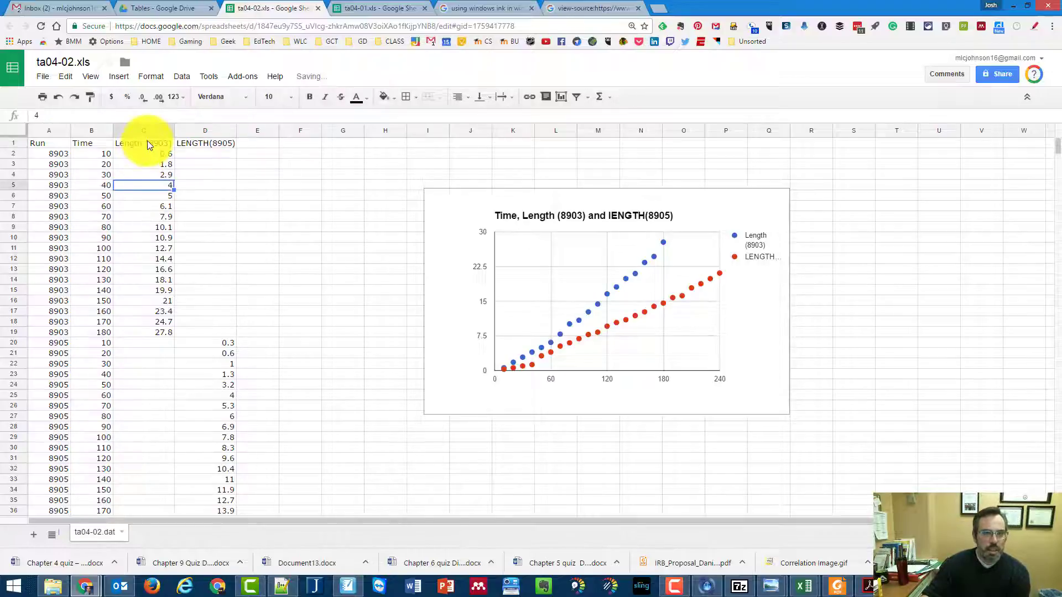
# Move the existing scatter chart farther from the data, starting at about column N in row 1
pyautogui.click(208, 144)
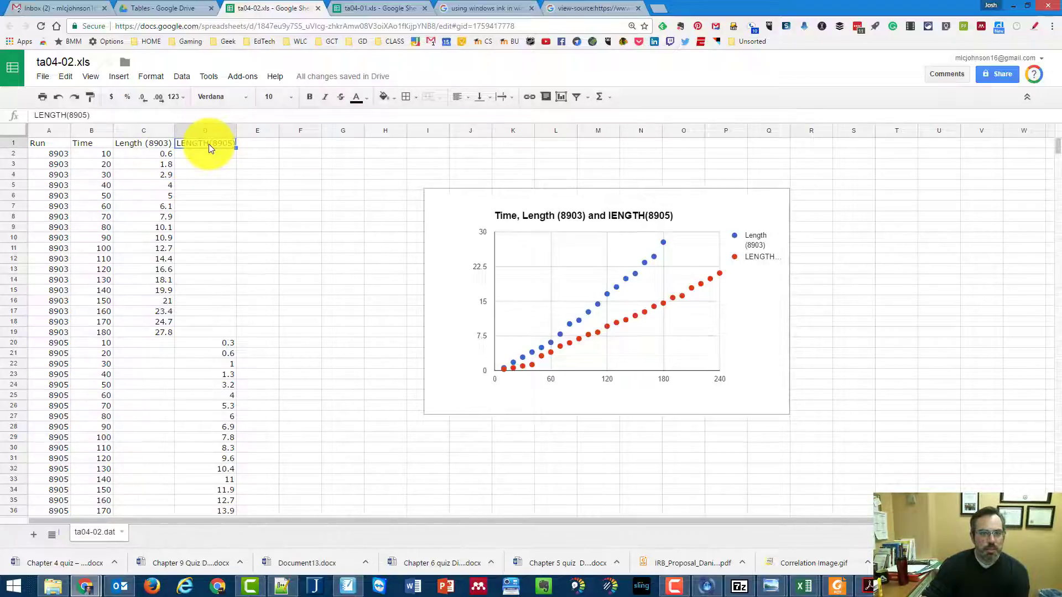
pyautogui.click(701, 212)
pyautogui.moveTo(710, 210); pyautogui.dragTo(907, 165)
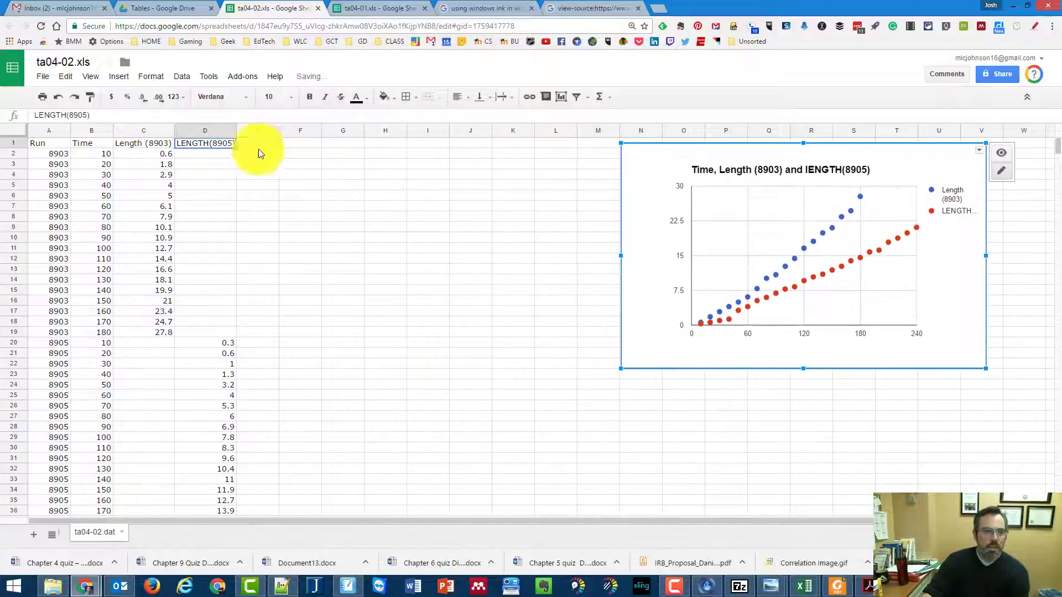
# Insert a scatter chart of Time and both length columns from B1:D43 and place it between the data and the existing chart
pyautogui.moveTo(96, 146); pyautogui.dragTo(223, 409)
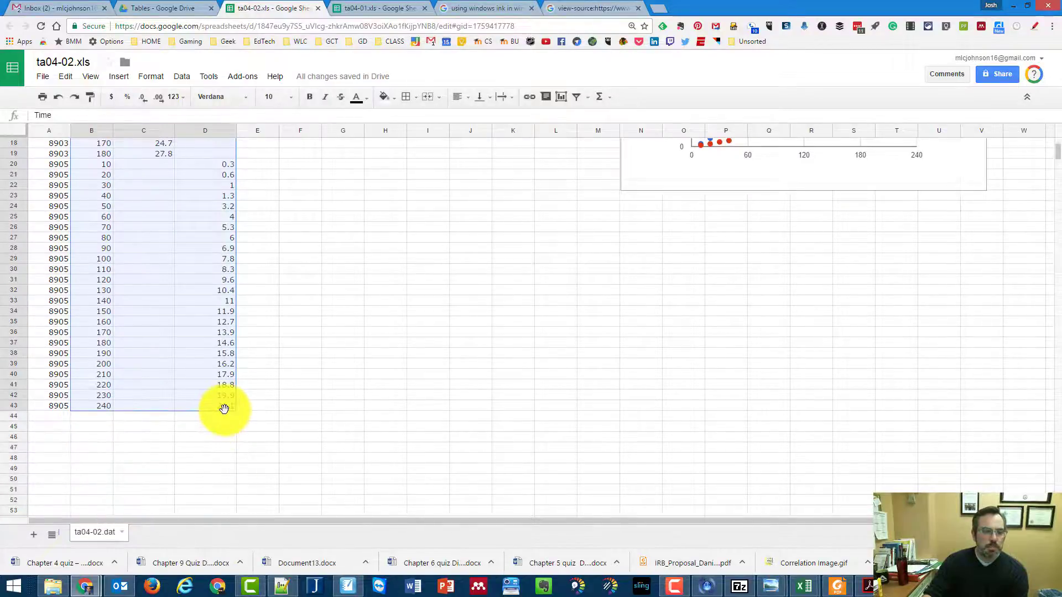
pyautogui.scroll(4, 231, 398)
pyautogui.click(122, 77)
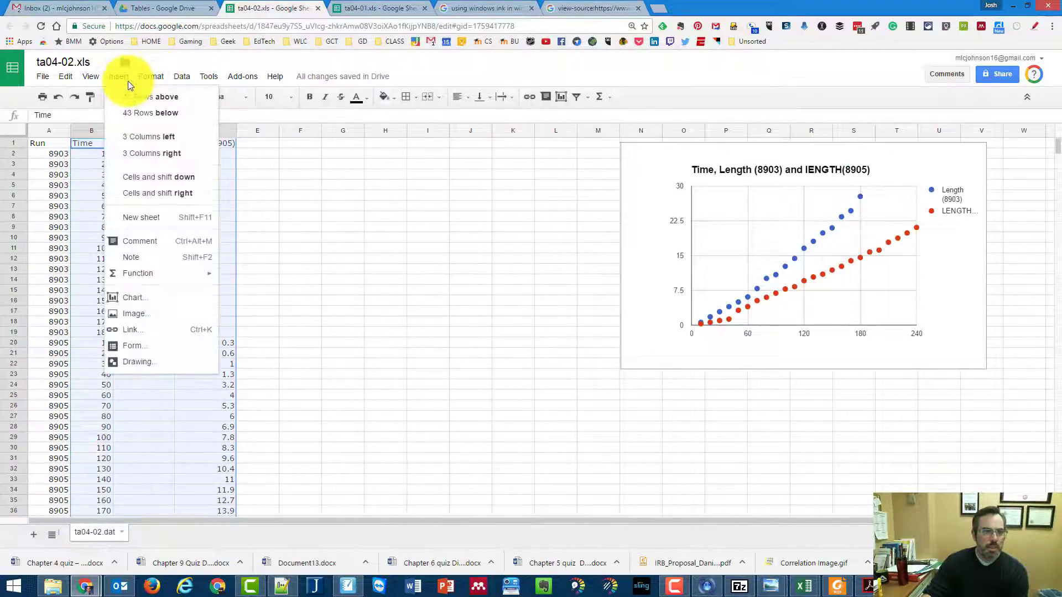
pyautogui.click(146, 299)
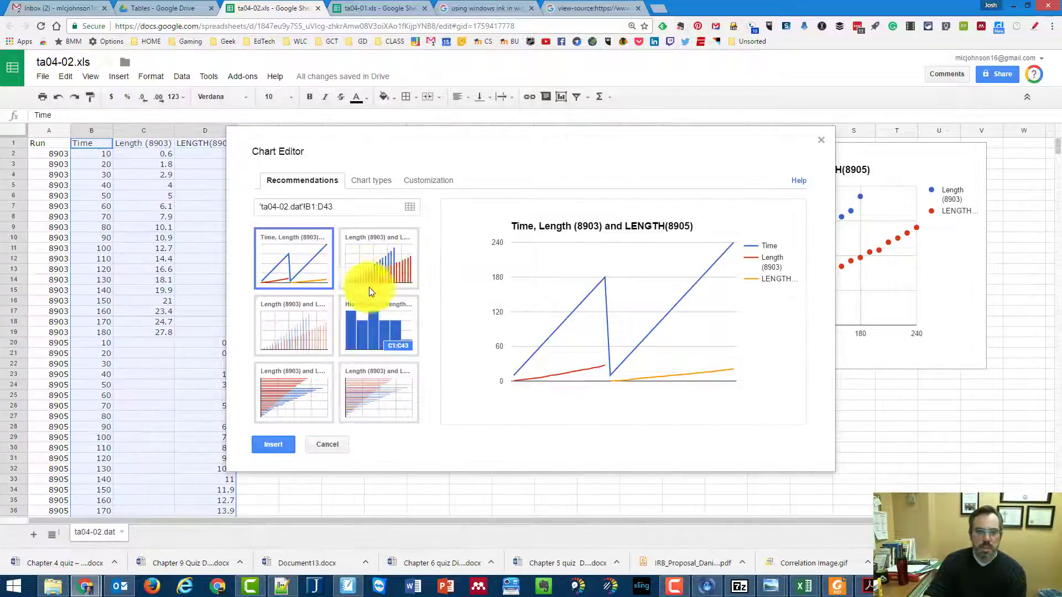
pyautogui.click(371, 180)
pyautogui.scroll(-5, 328, 341)
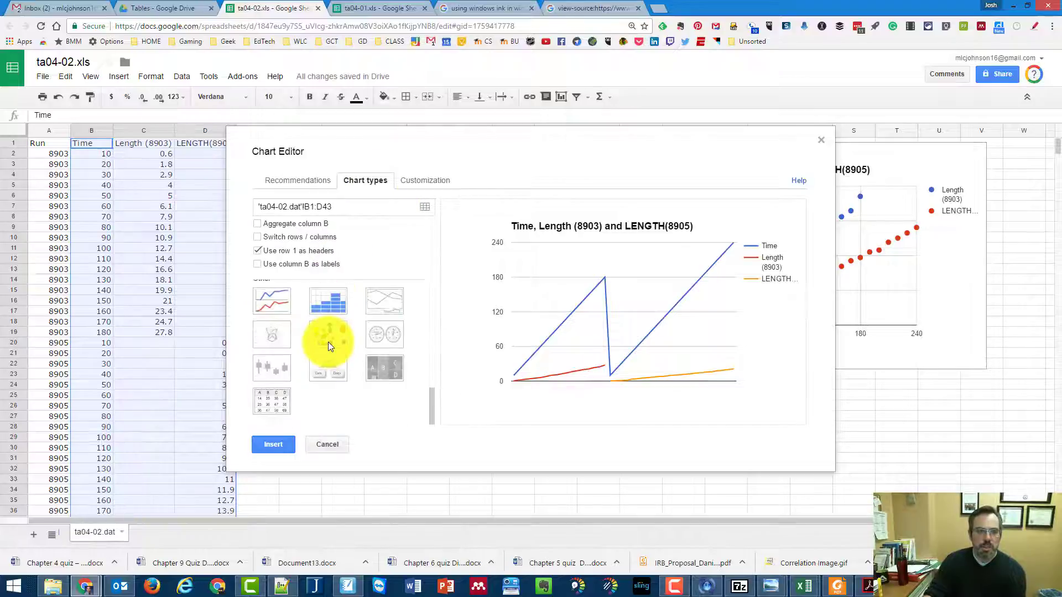
pyautogui.scroll(3, 271, 342)
pyautogui.click(267, 308)
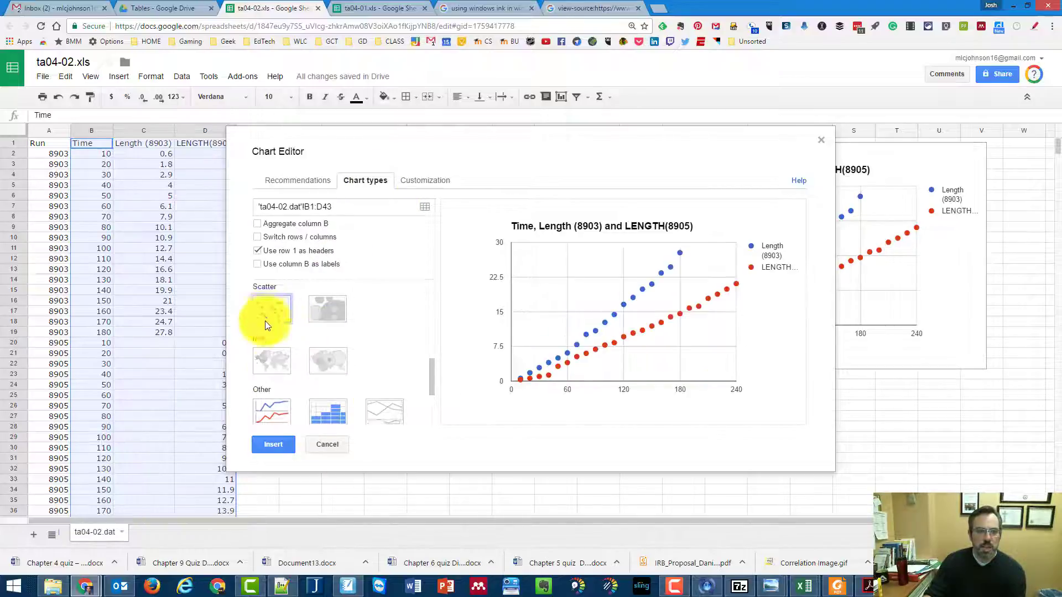
pyautogui.click(272, 445)
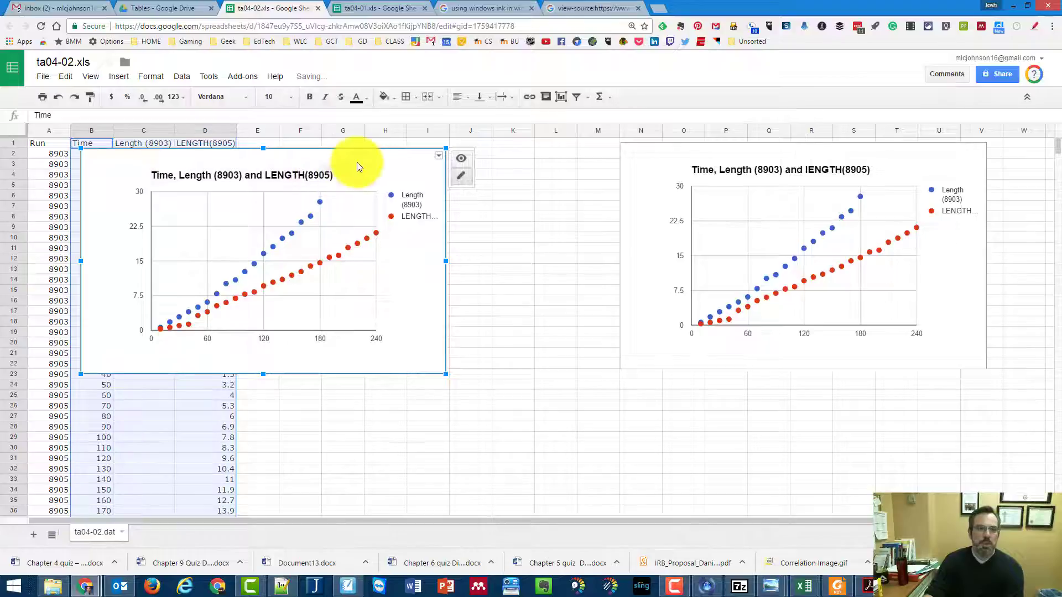
pyautogui.moveTo(356, 166); pyautogui.dragTo(562, 151)
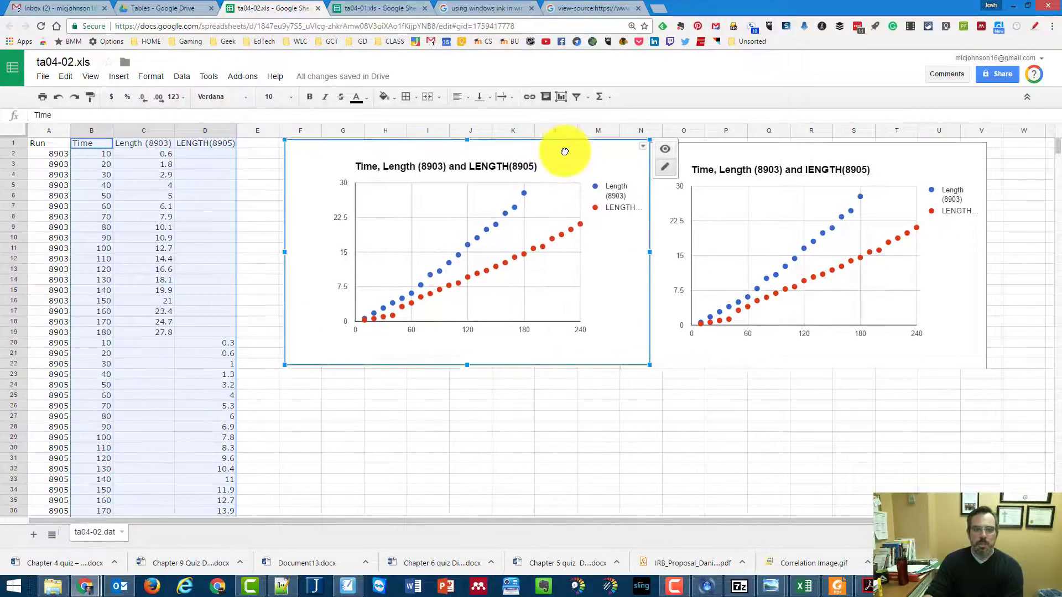